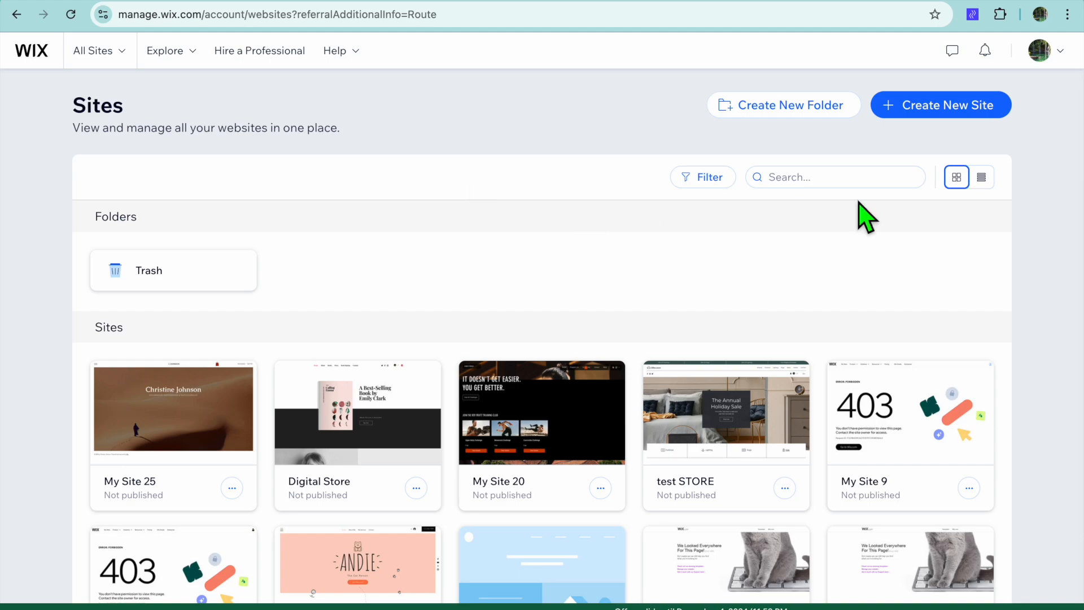
# Create a new site without the AI assistant and set its website type to Music Blog.
pyautogui.click(935, 109)
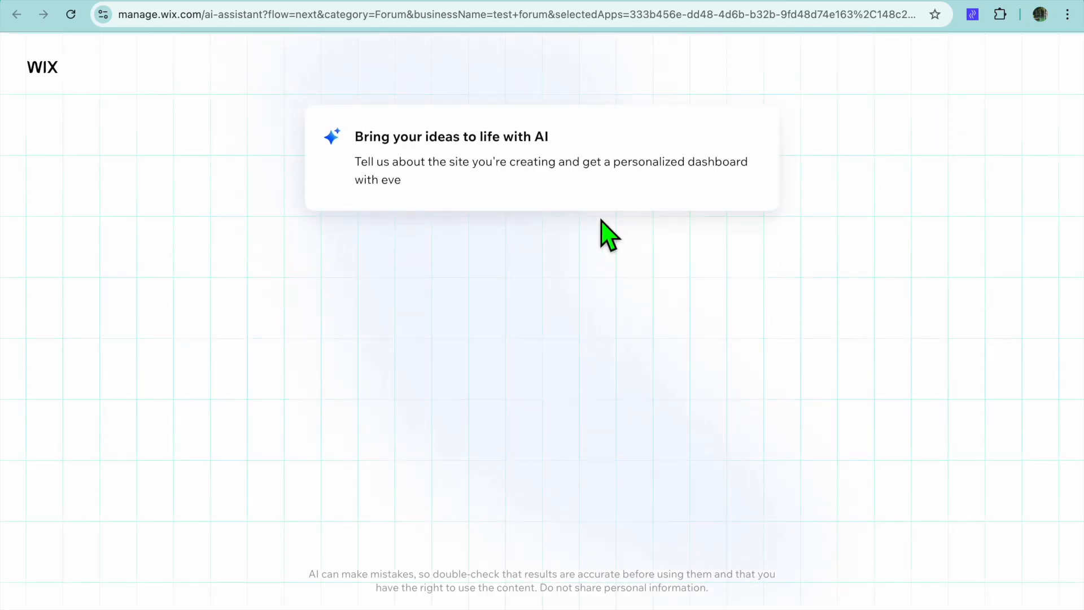
pyautogui.click(521, 212)
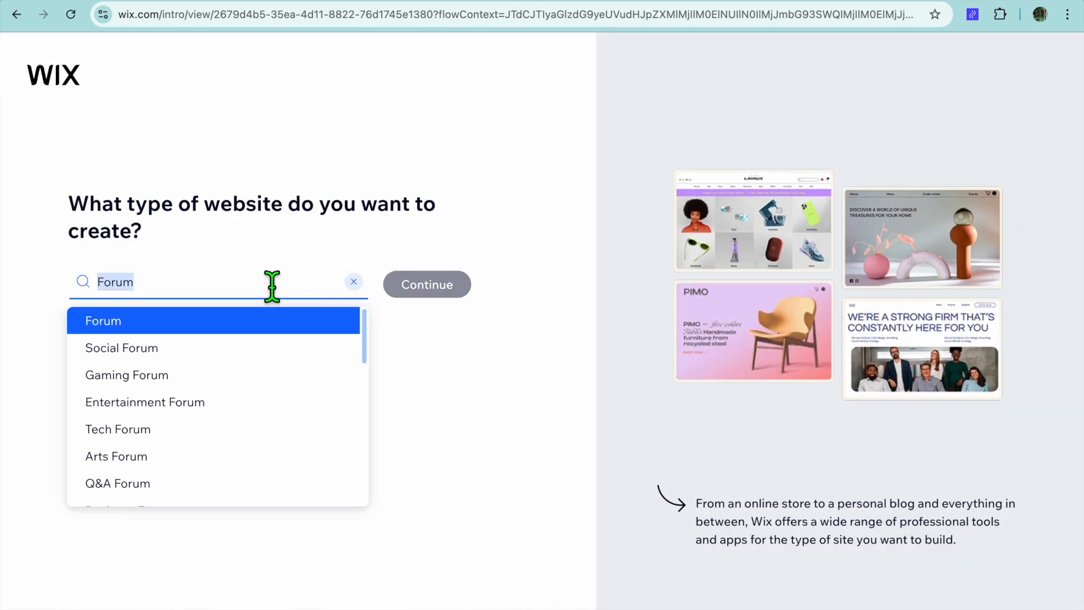
pyautogui.press('BackSpace')
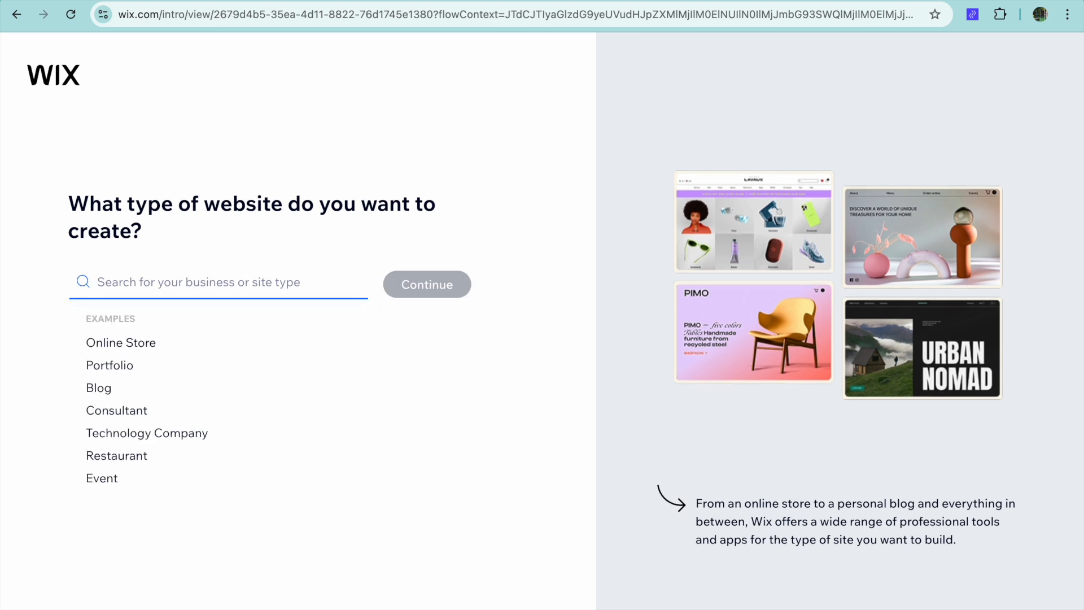
pyautogui.write('music blo')
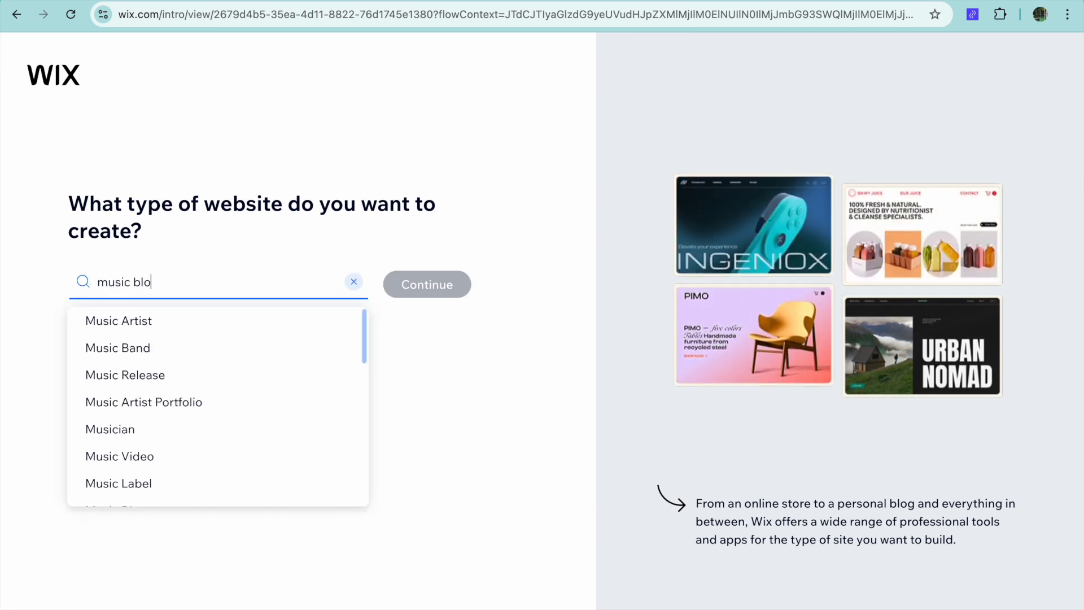
pyautogui.write('g')
pyautogui.click(220, 321)
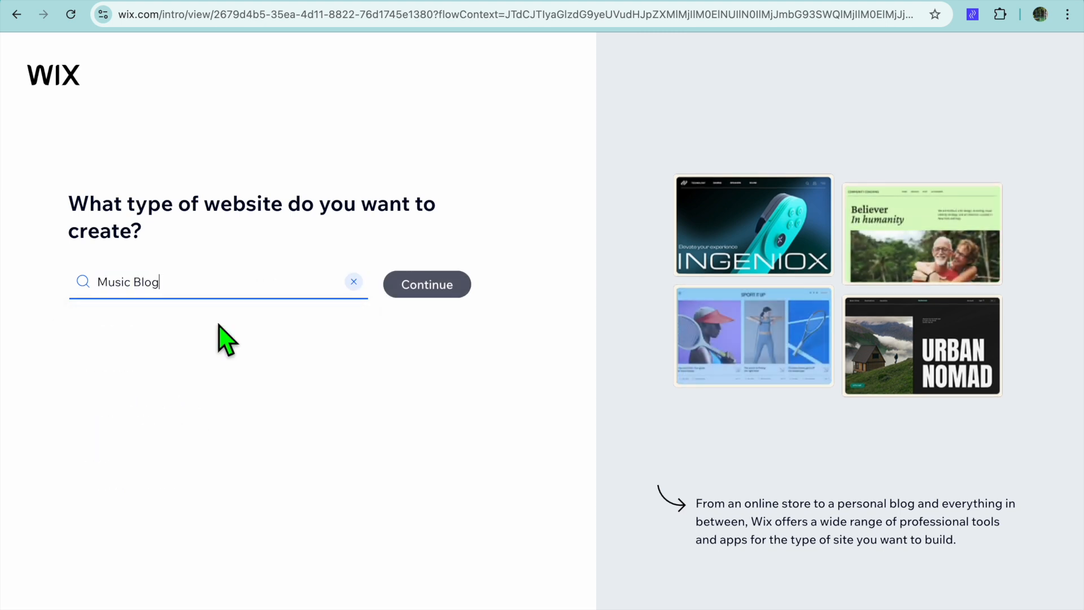
pyautogui.click(424, 289)
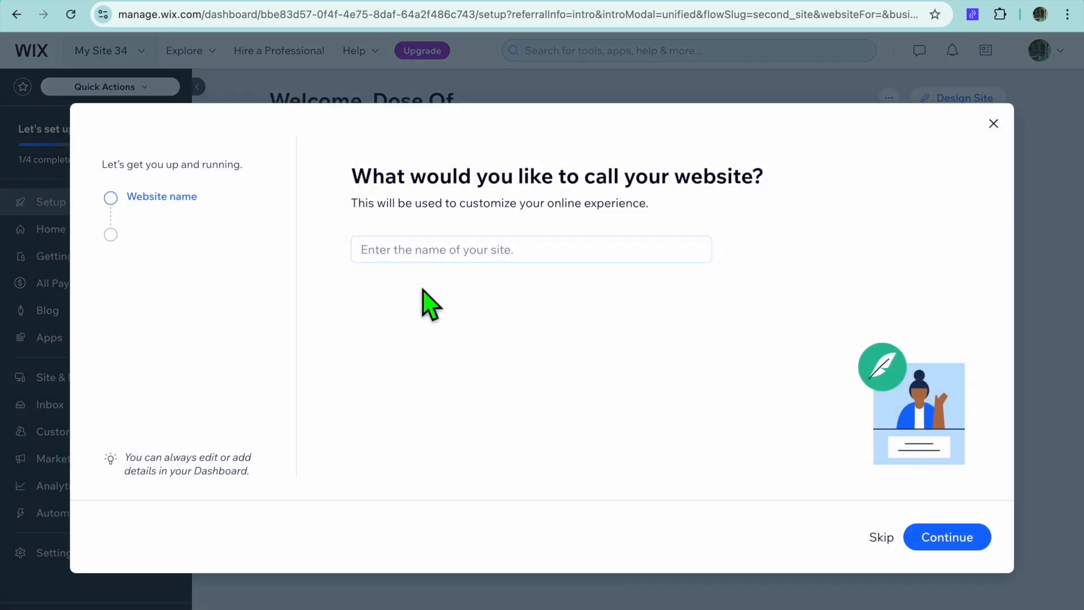
# Name the website "music blog" and continue to the site goals.
pyautogui.click(454, 253)
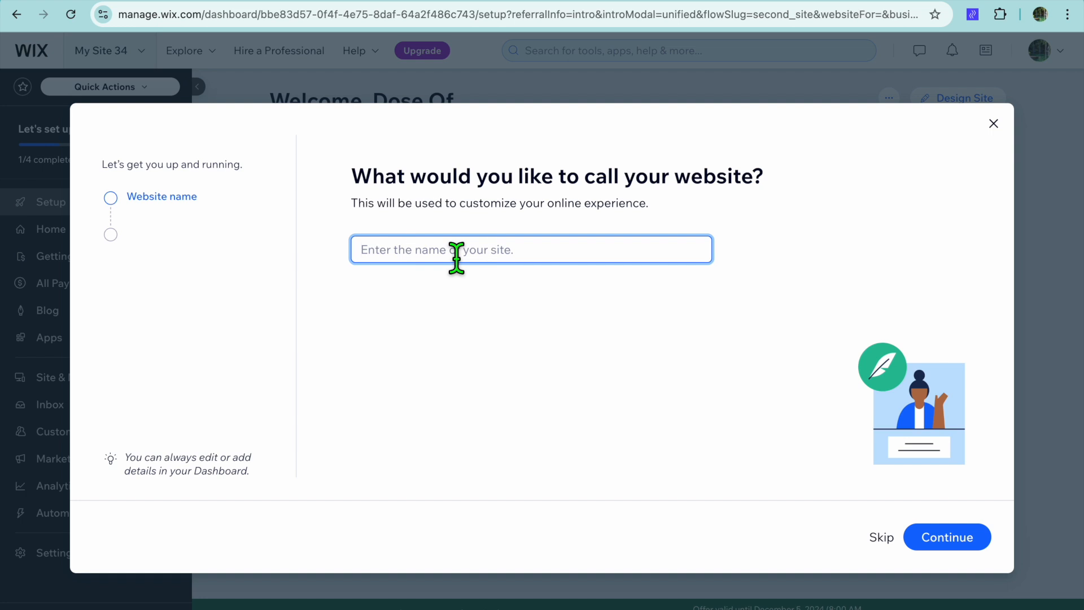
pyautogui.write('music blog')
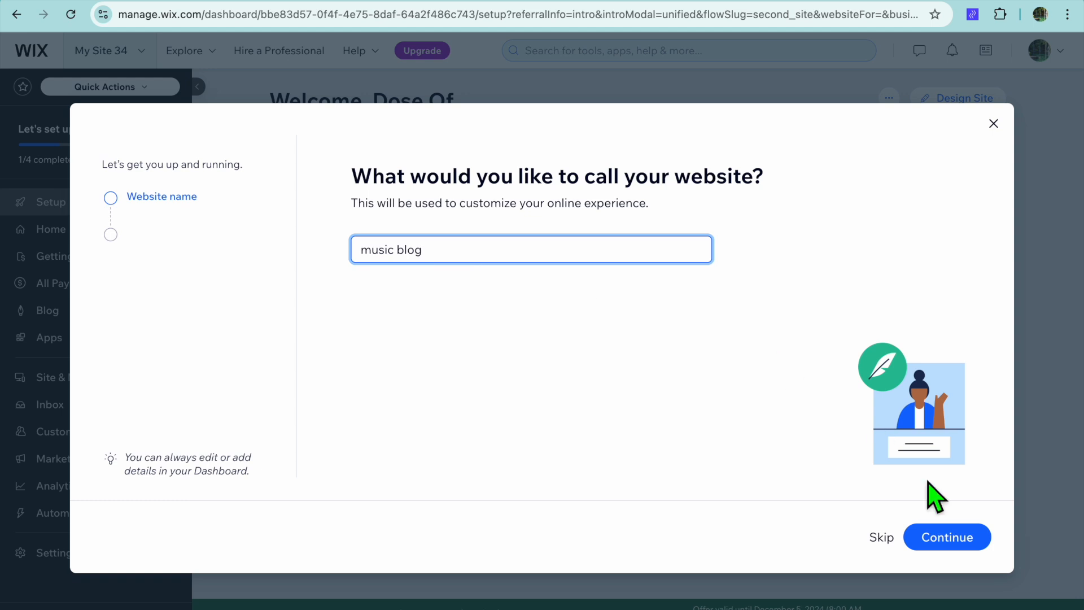
pyautogui.click(955, 534)
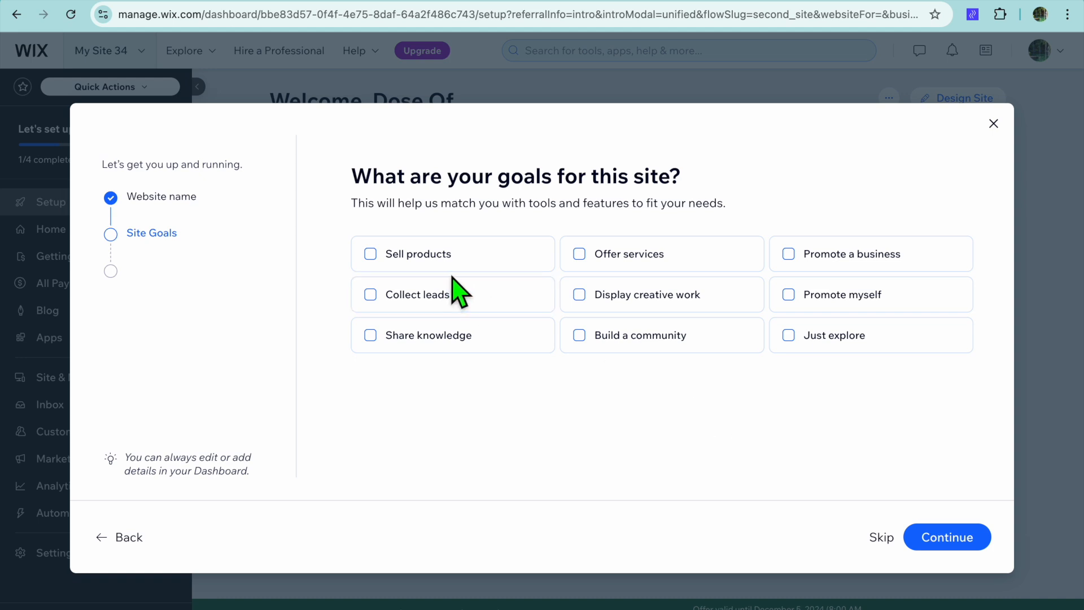
# Choose Sell products, Offer services and Display creative work as the site goals and continue to the app selection.
pyautogui.click(438, 265)
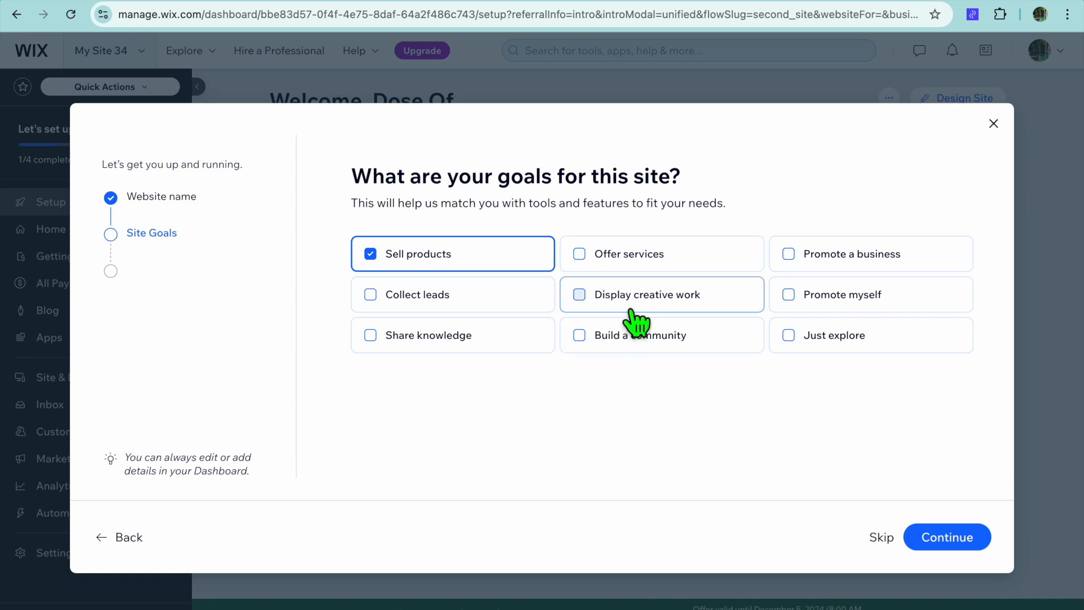
pyautogui.click(601, 261)
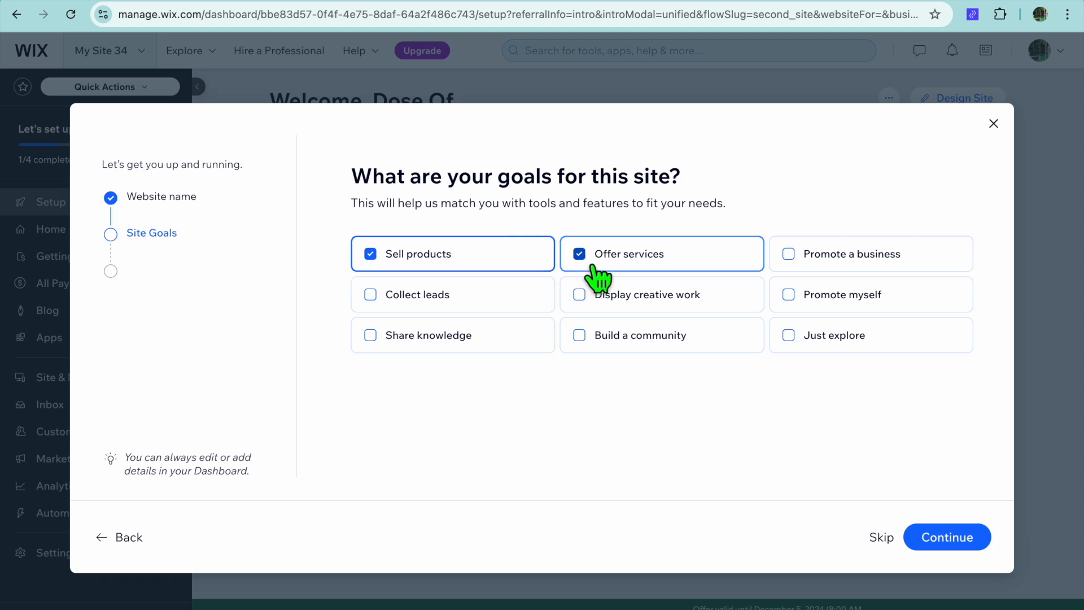
pyautogui.click(621, 305)
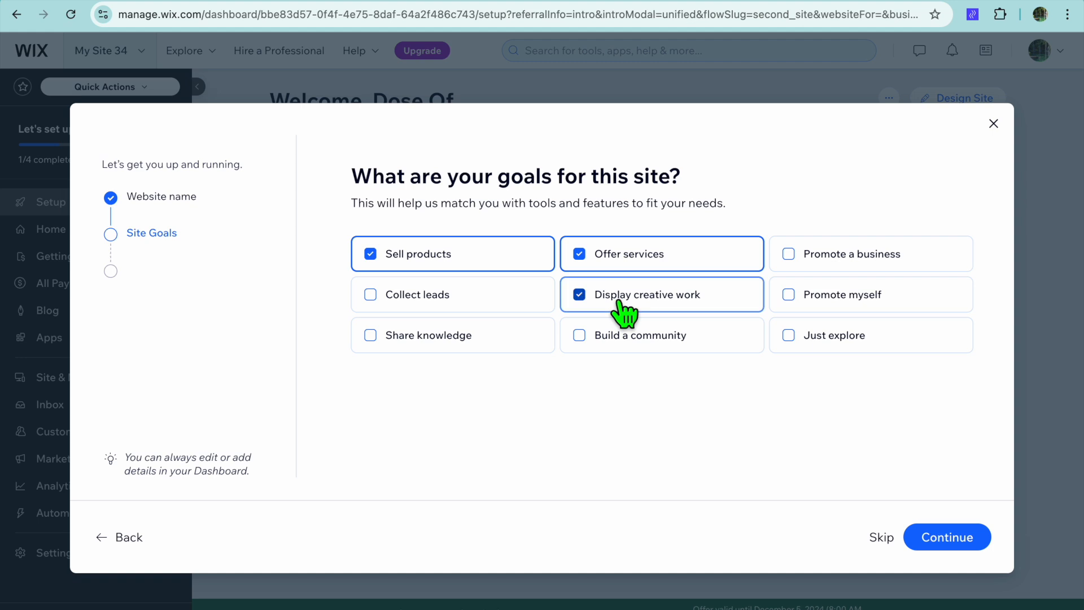
pyautogui.click(940, 541)
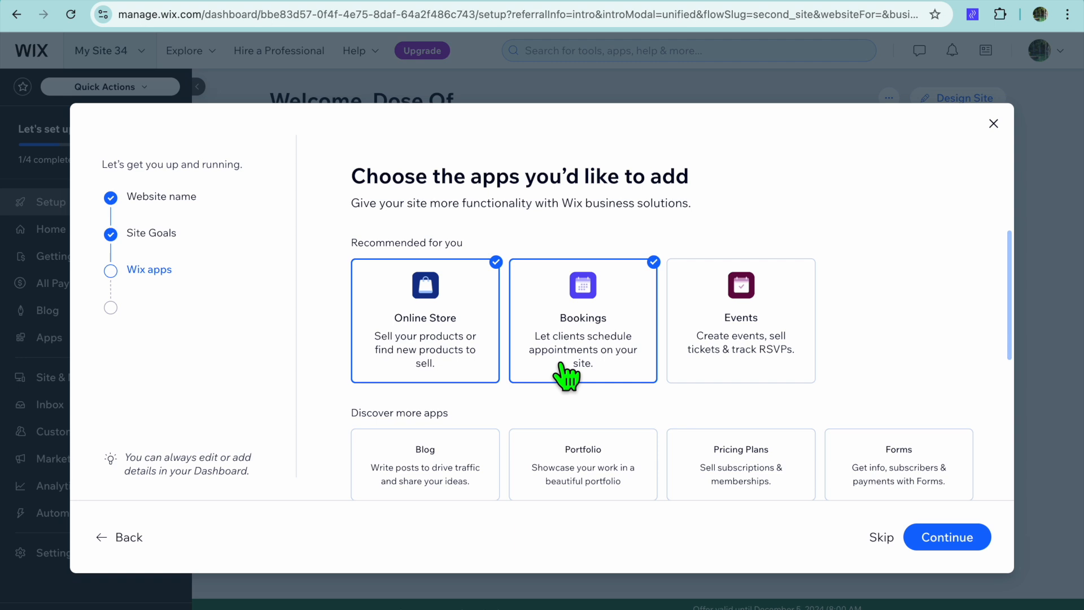
# Add the Music app to the recommended apps and finish the setup to reach the dashboard.
pyautogui.scroll(-3, 566, 376)
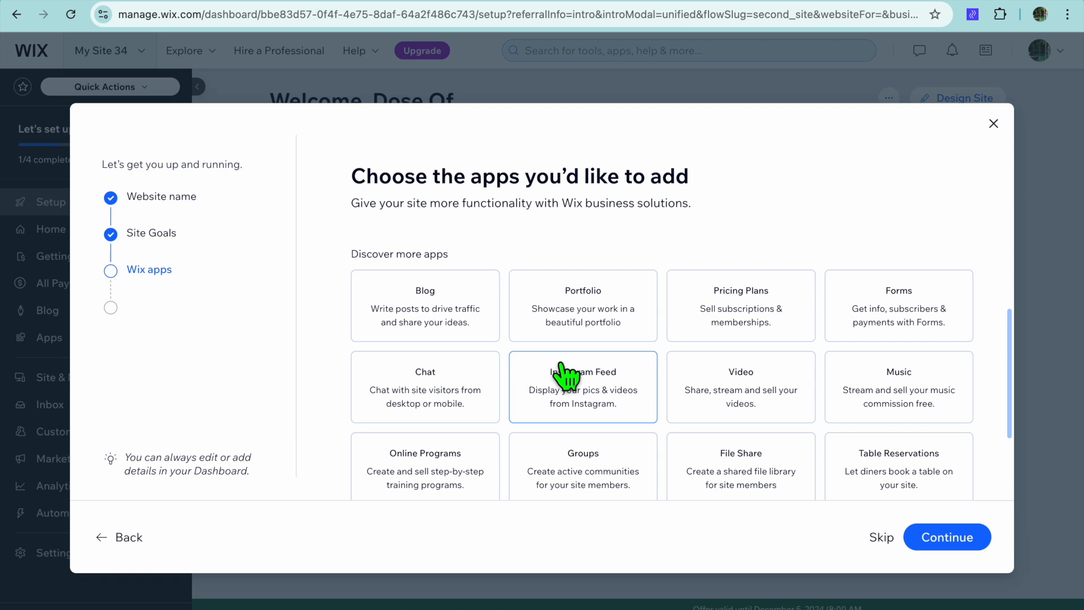
pyautogui.click(880, 395)
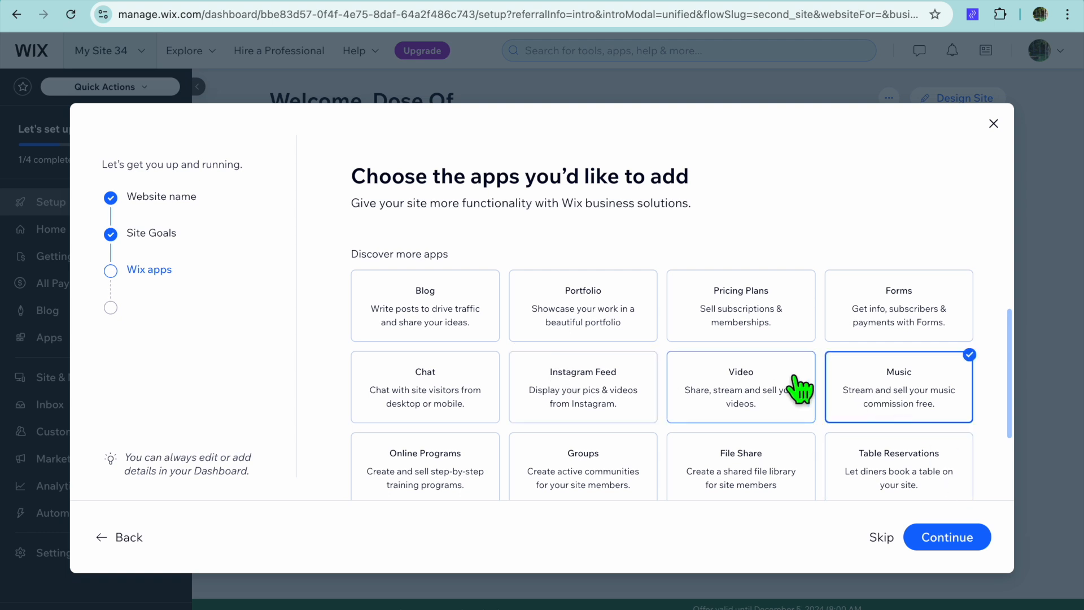
pyautogui.scroll(-3, 801, 390)
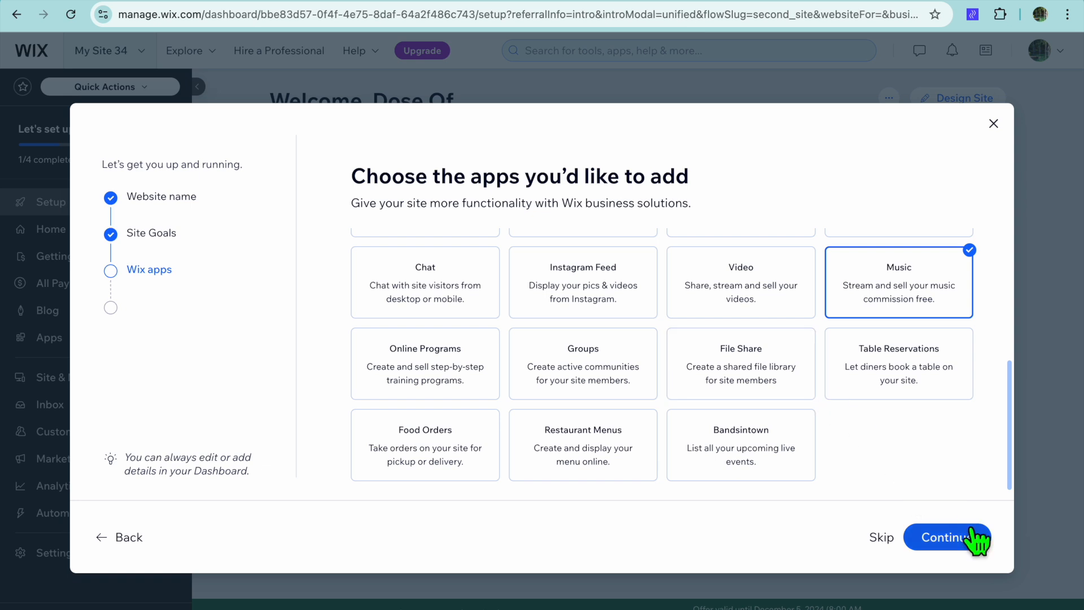
pyautogui.click(960, 543)
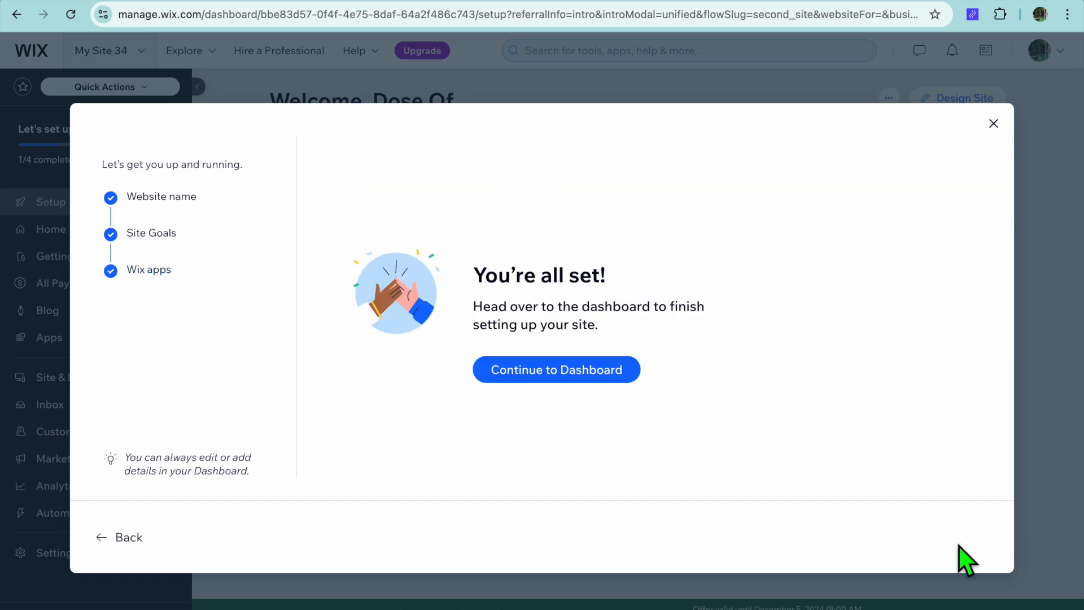
pyautogui.click(587, 376)
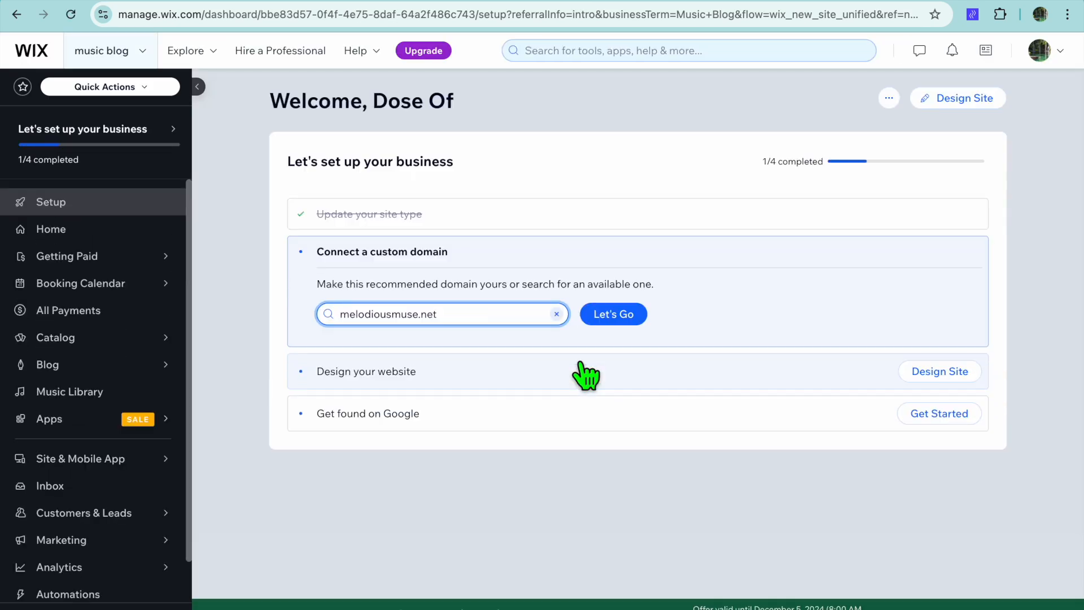
# Start a new single in the Music Library and name it TEST.
pyautogui.click(102, 398)
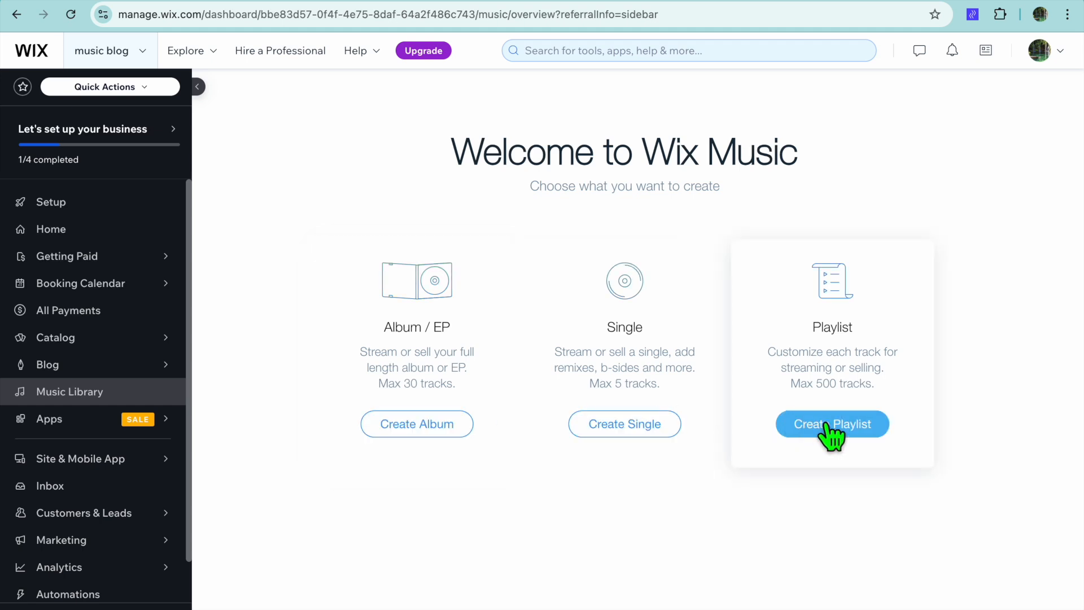
pyautogui.click(649, 428)
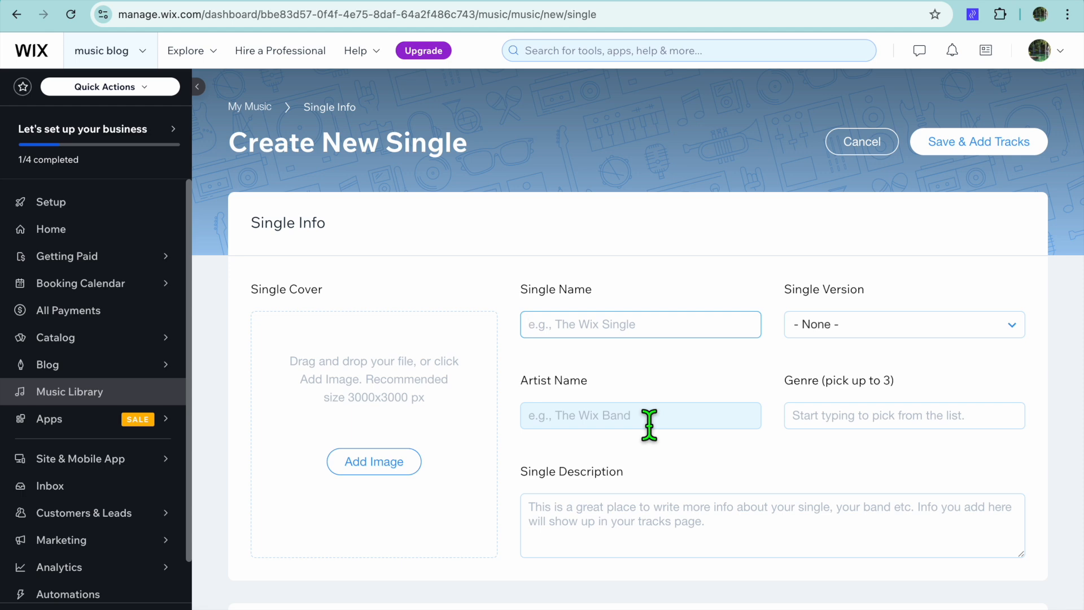
pyautogui.click(619, 332)
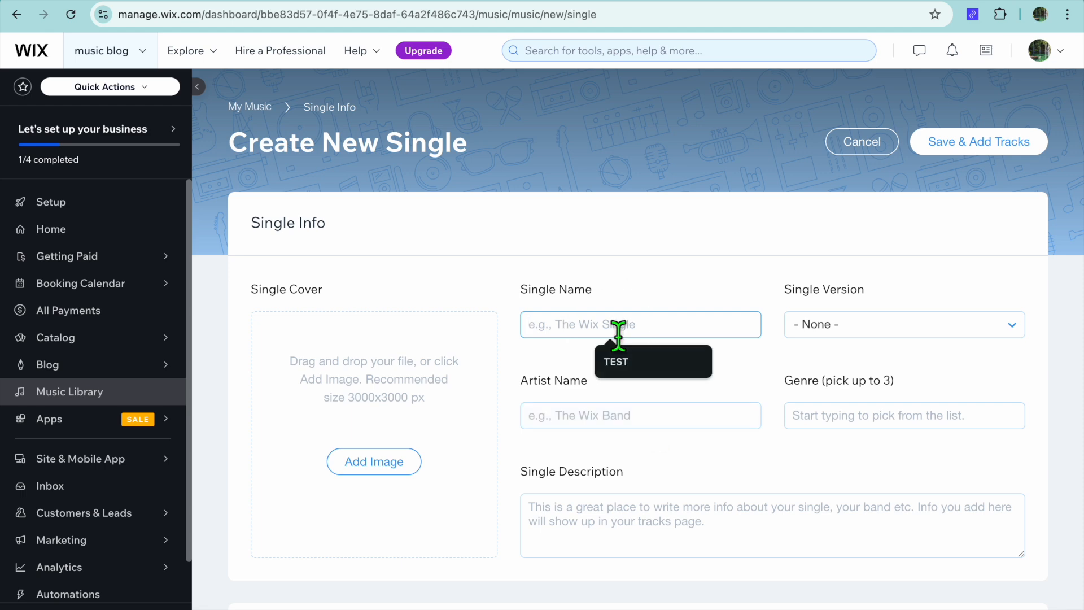
pyautogui.click(616, 361)
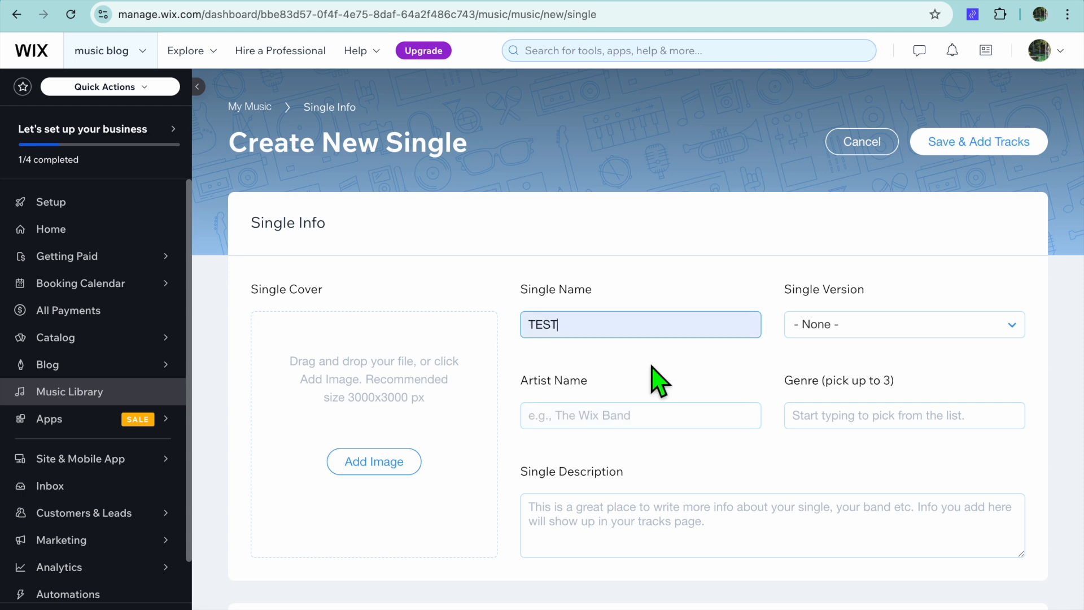
pyautogui.click(651, 424)
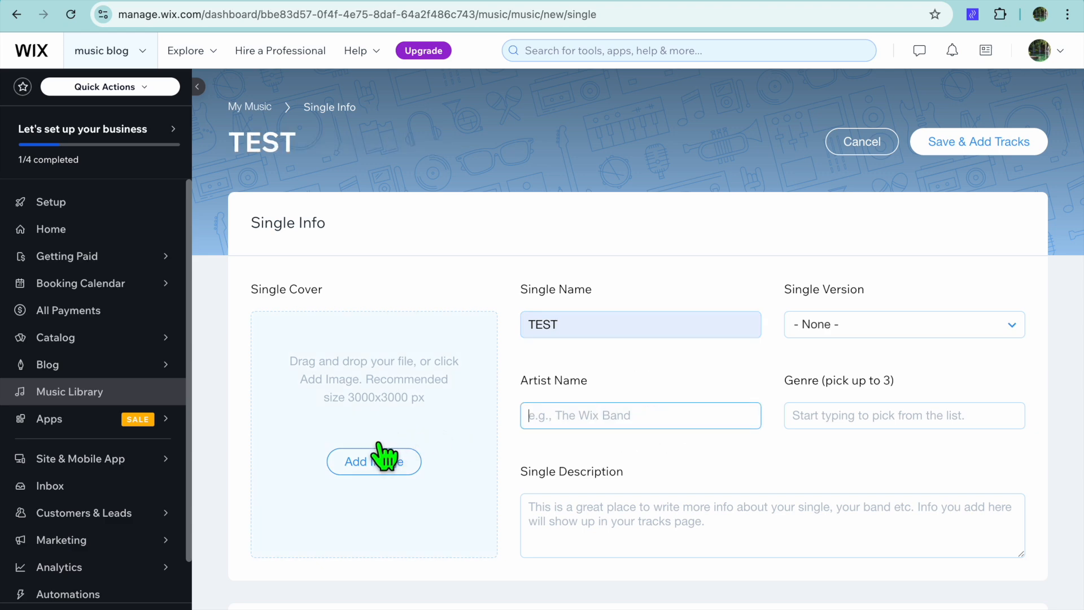
# Review the sale and download options for the single TEST and discard it without saving.
pyautogui.scroll(-6, 648, 410)
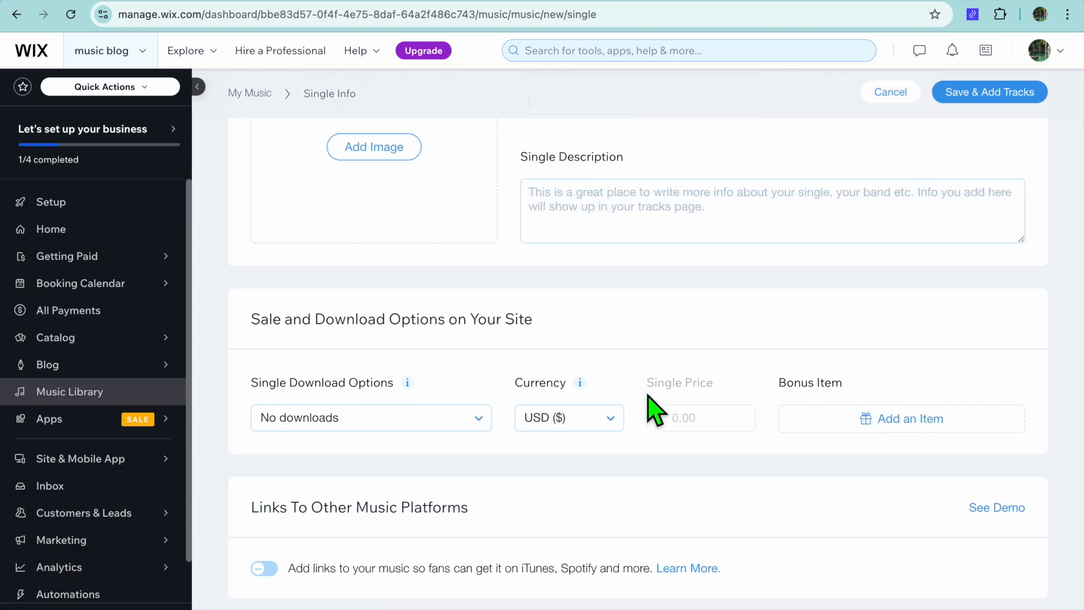
pyautogui.click(480, 421)
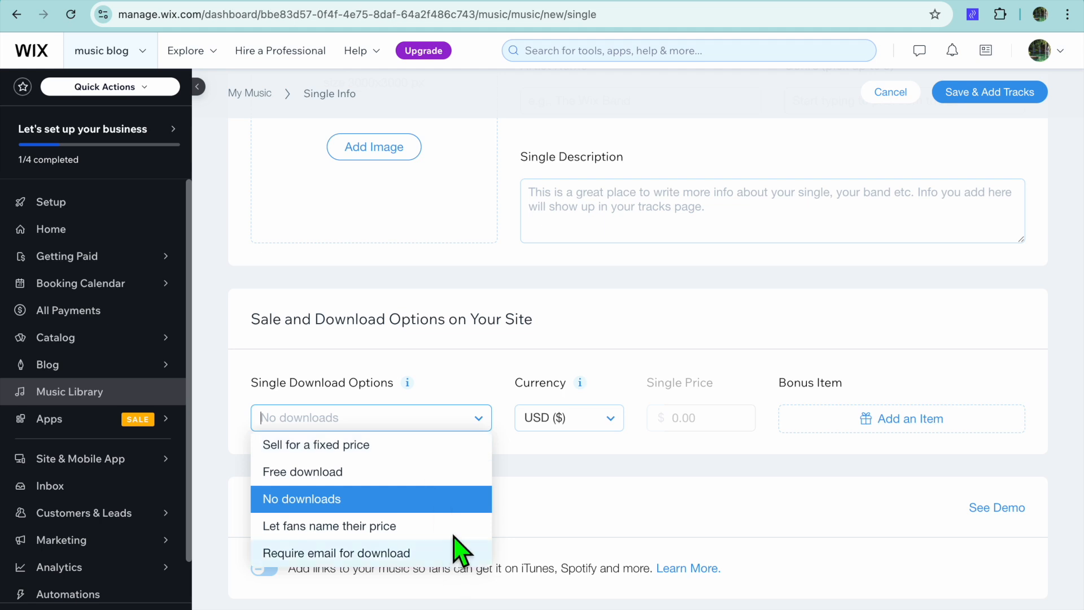
pyautogui.click(584, 499)
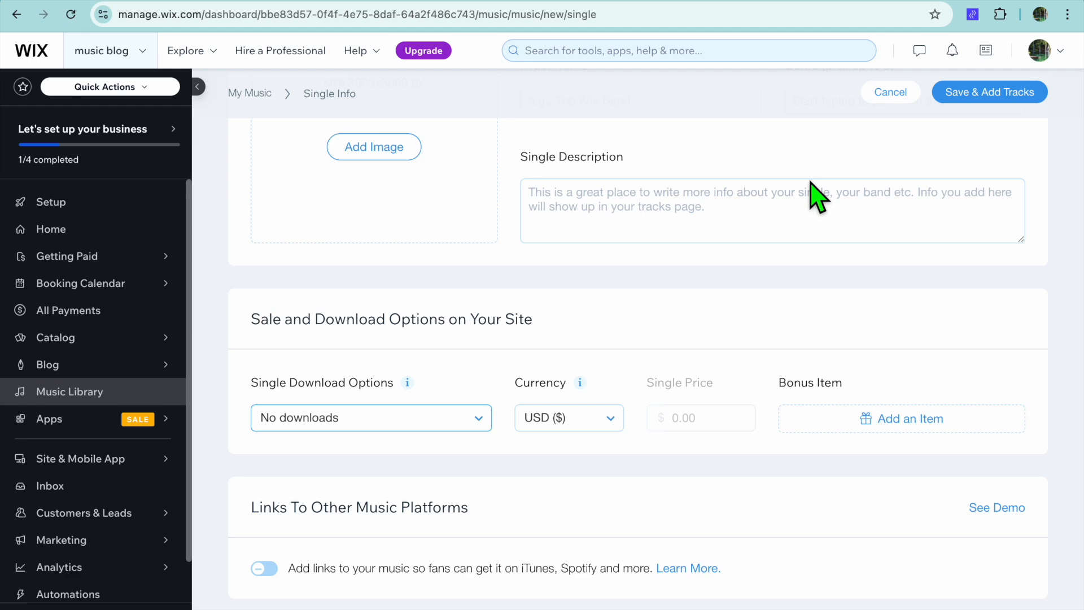
pyautogui.scroll(6, 815, 194)
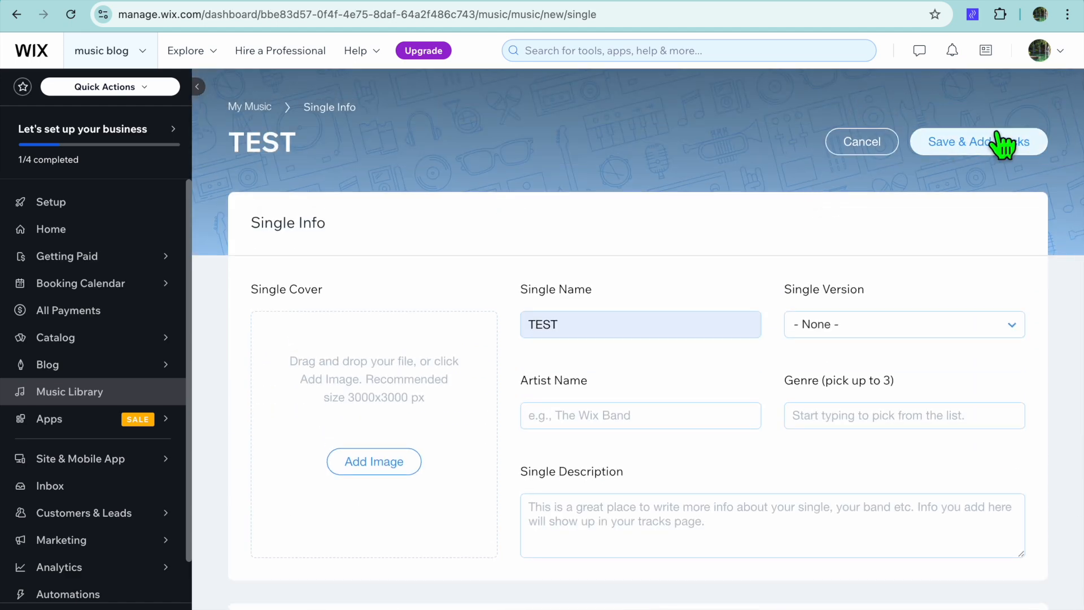
pyautogui.scroll(-6, 813, 328)
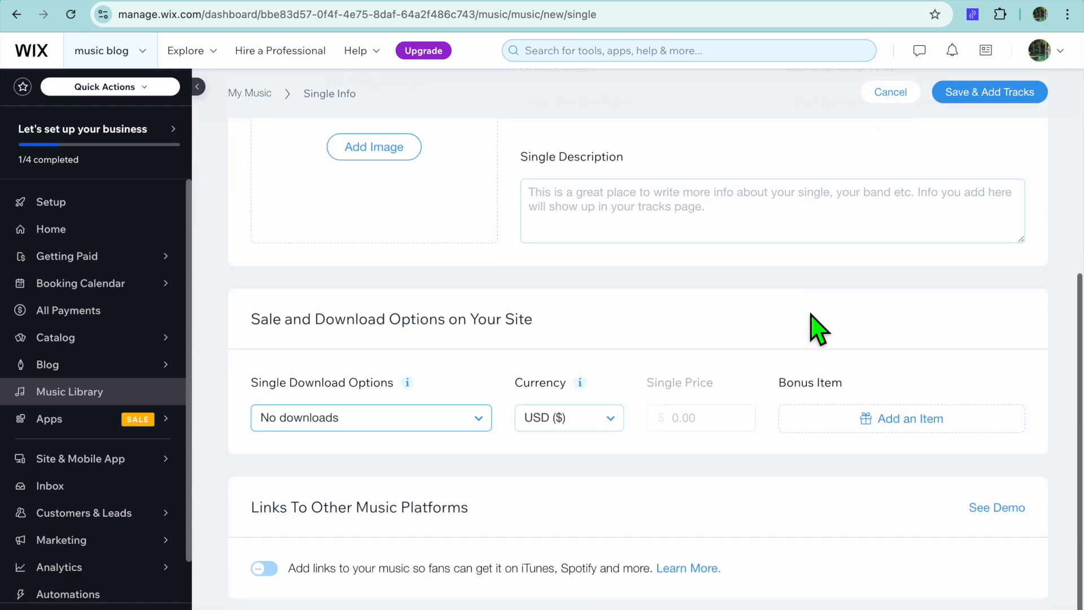
pyautogui.scroll(6, 813, 327)
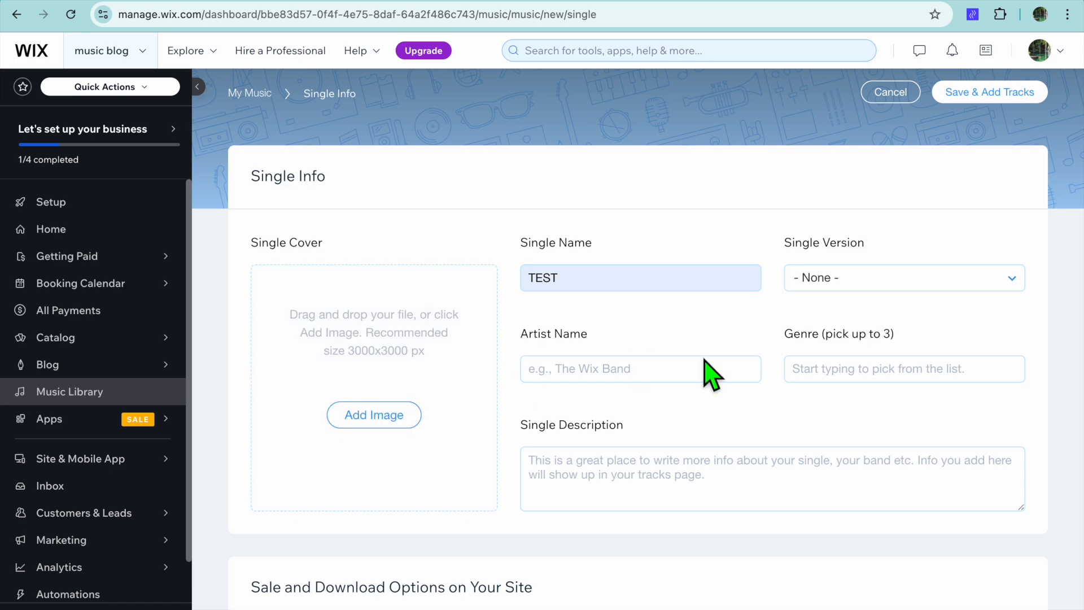
pyautogui.click(900, 101)
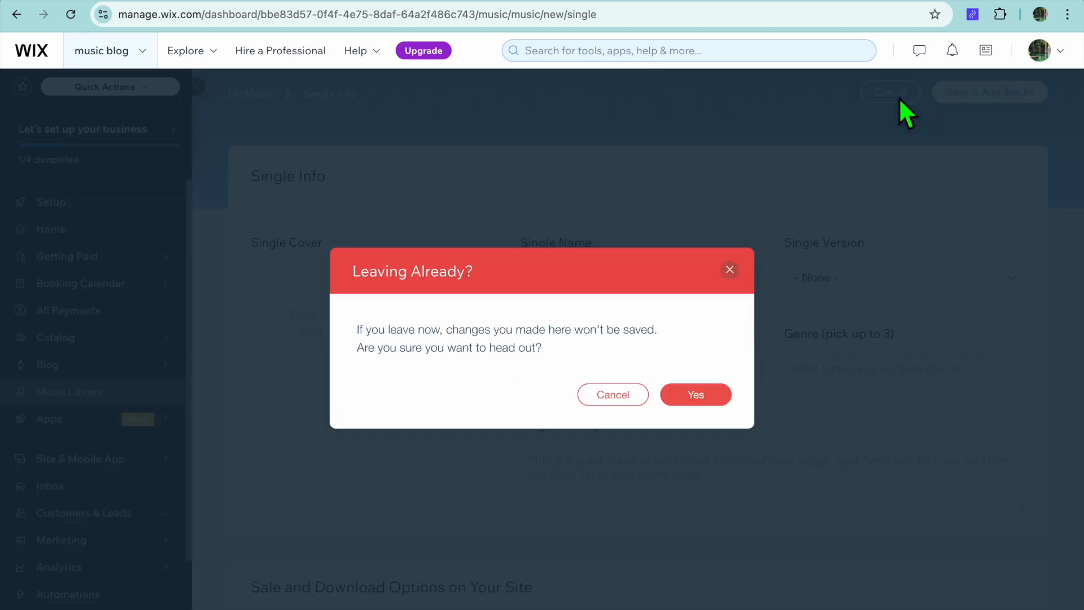
pyautogui.click(690, 395)
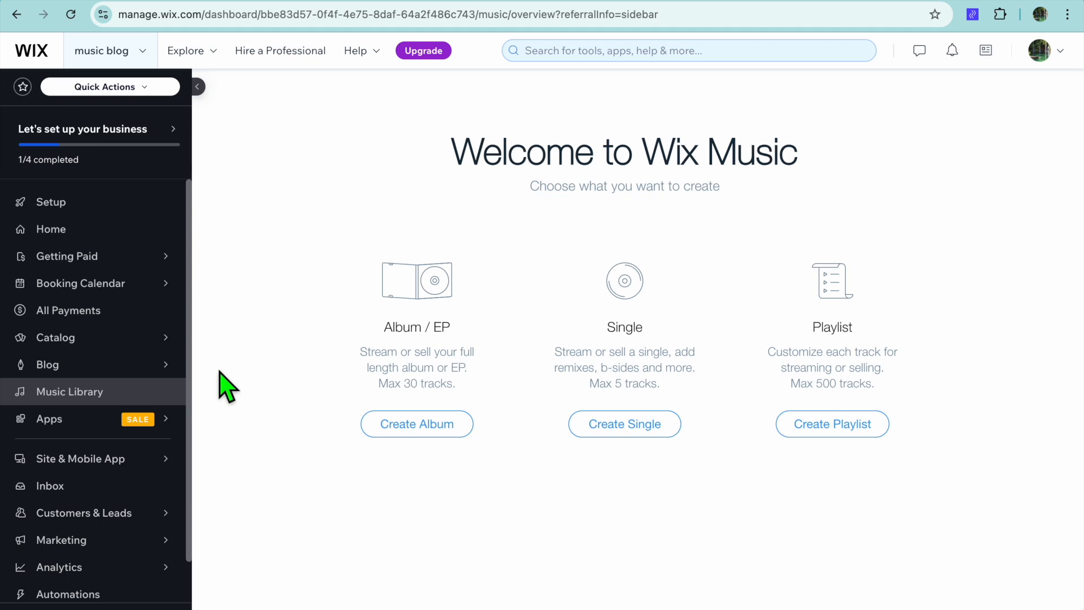
# Go to the booking services in the catalog and show the service templates for a Music Artist business.
pyautogui.moveTo(105, 342)
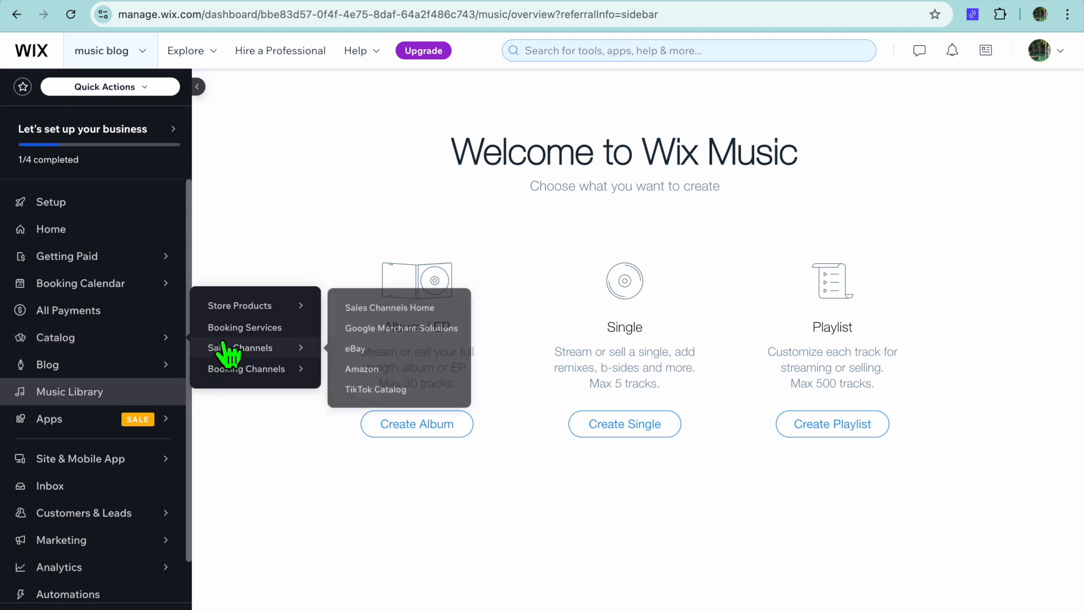
pyautogui.click(240, 331)
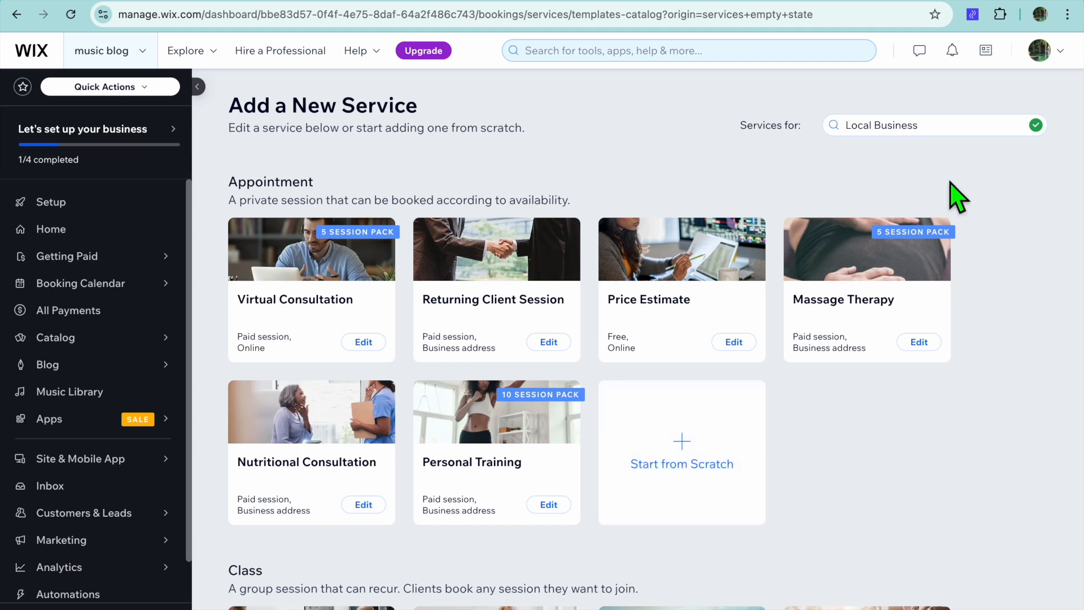
pyautogui.click(939, 128)
pyautogui.click(1018, 126)
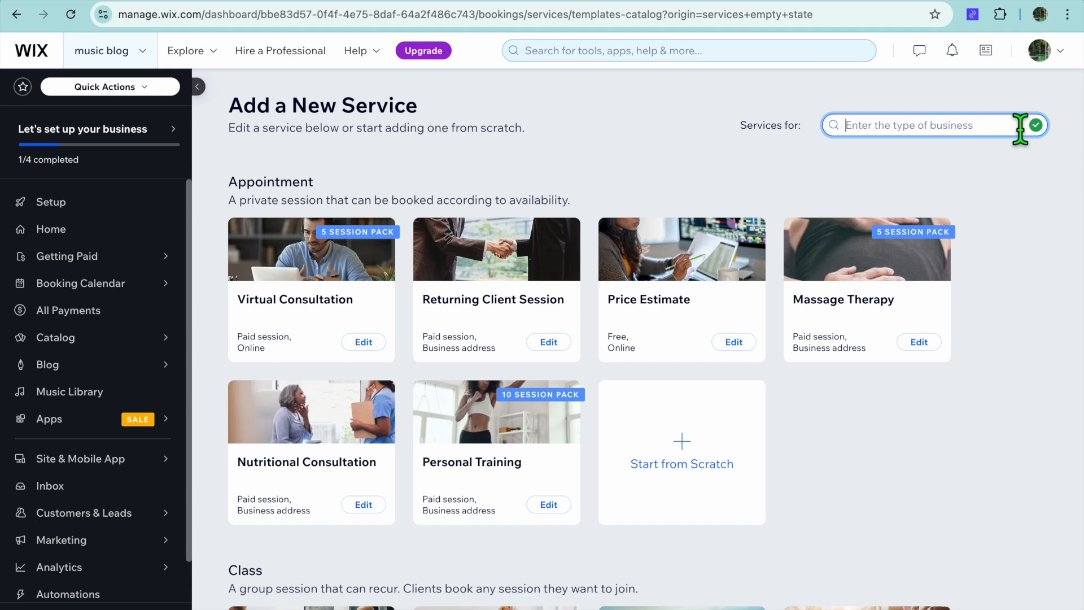
pyautogui.write('music')
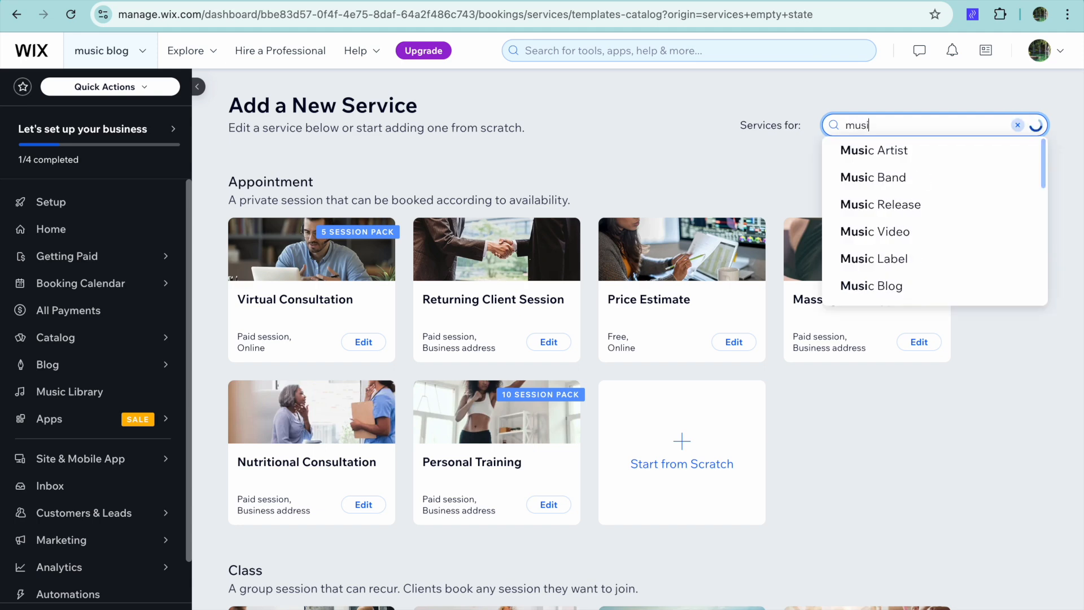
pyautogui.click(969, 150)
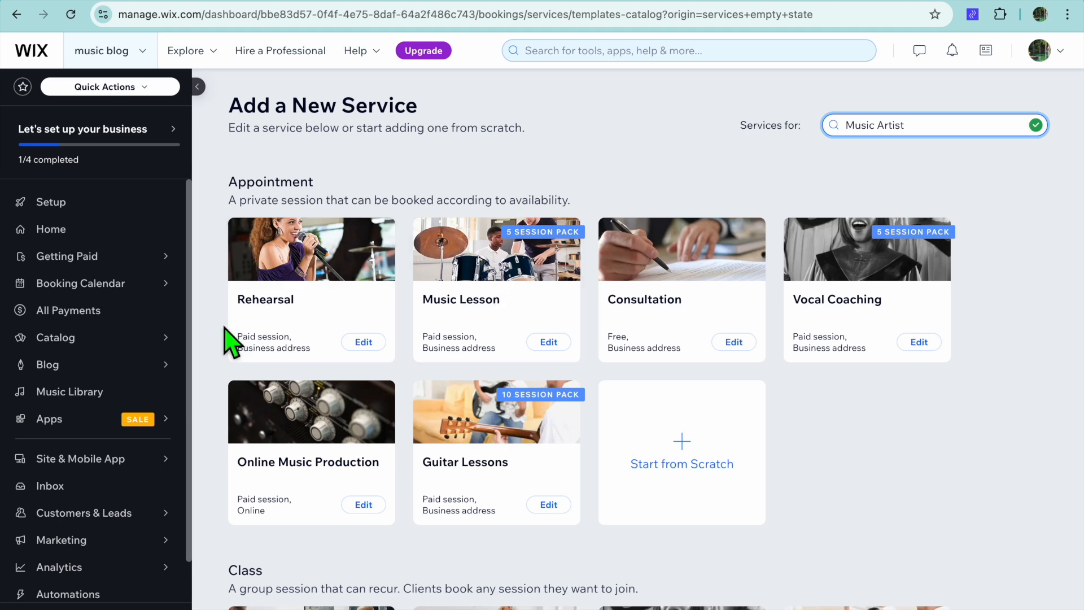
# Open the payment method connection page from Getting Paid, dismiss the business location prompt and review the available providers.
pyautogui.click(94, 259)
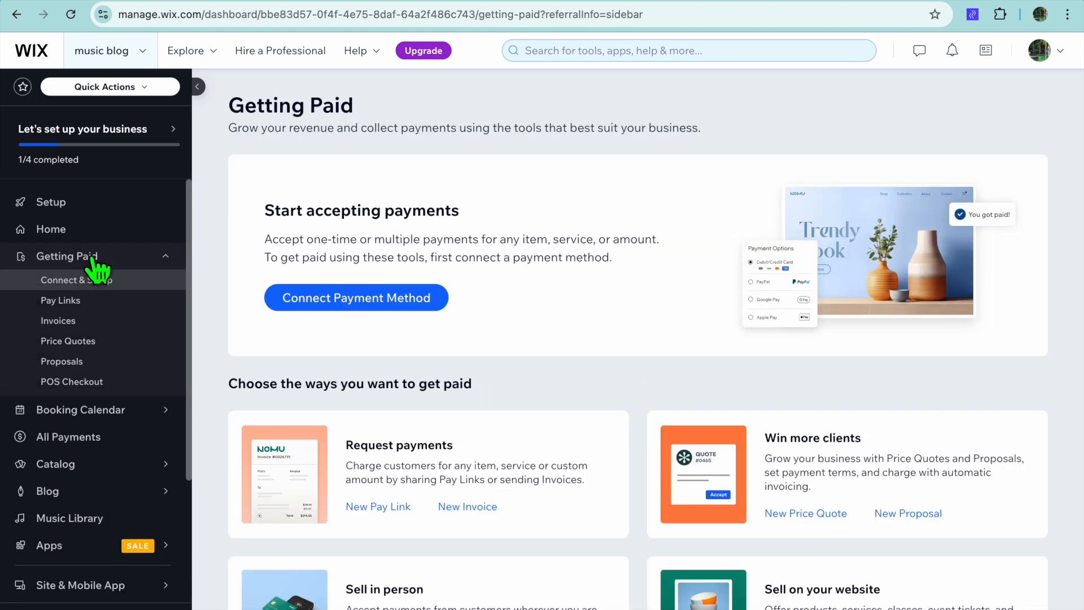
pyautogui.click(365, 297)
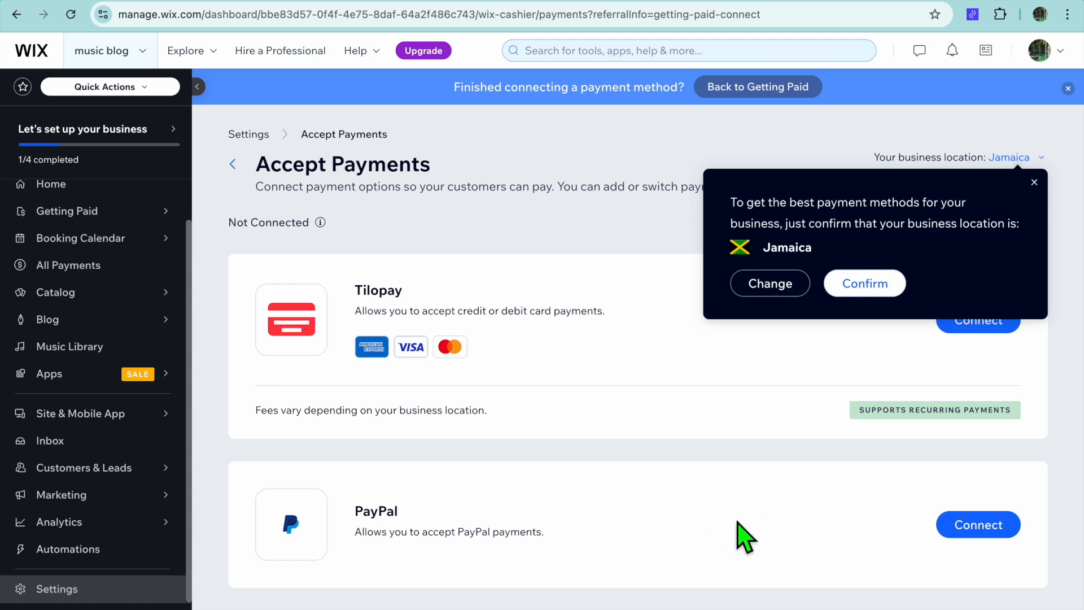
pyautogui.click(1034, 184)
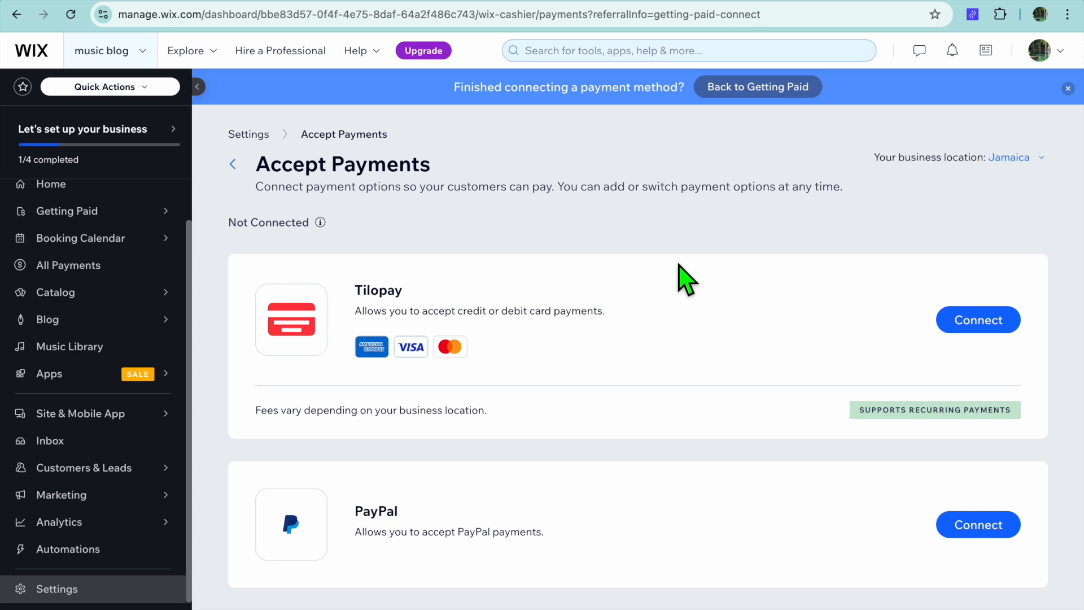
pyautogui.scroll(-3, 684, 278)
pyautogui.scroll(2, 685, 278)
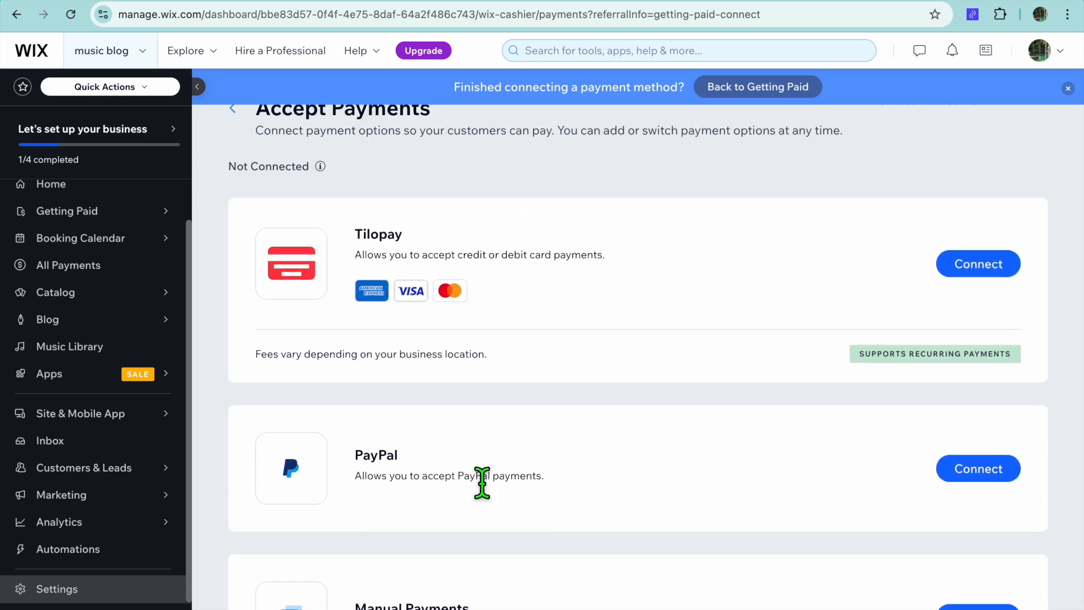
pyautogui.scroll(1, 499, 454)
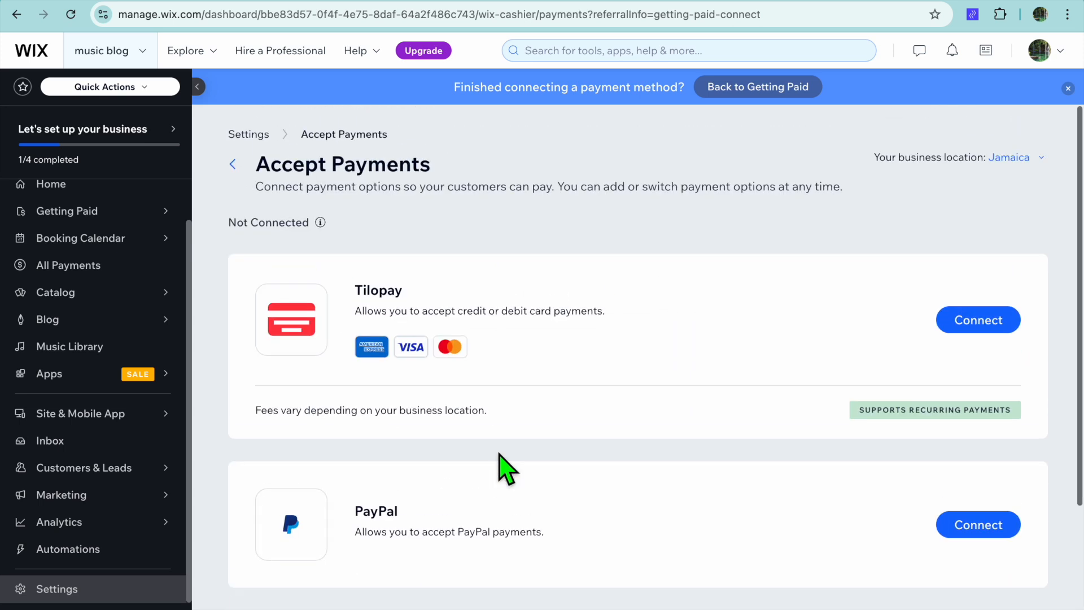
# Change the business location for accepting payments to Canada.
pyautogui.click(1014, 159)
pyautogui.click(583, 248)
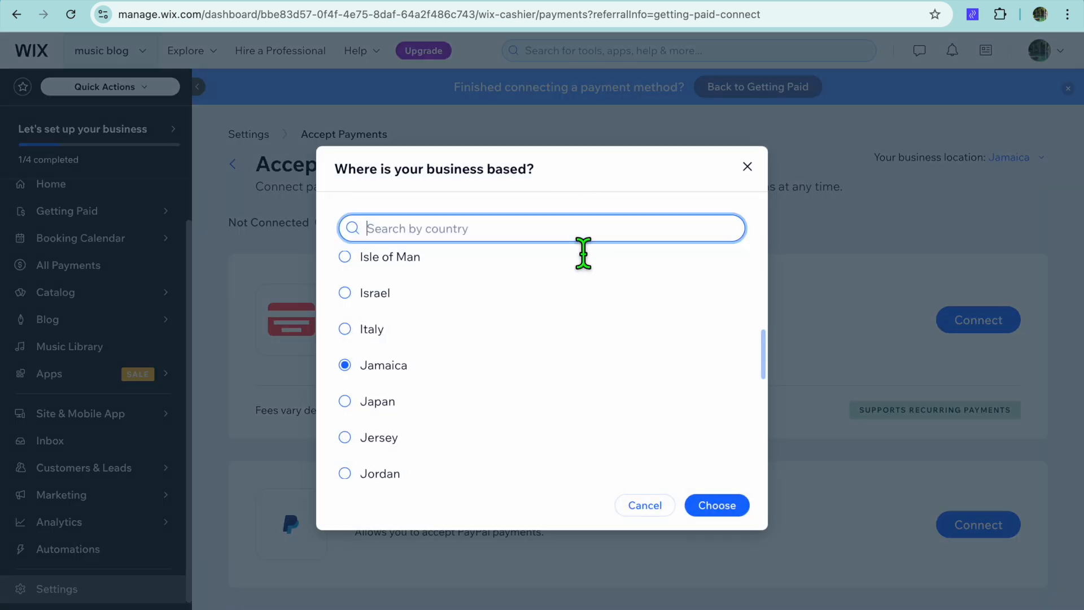
pyautogui.write('can')
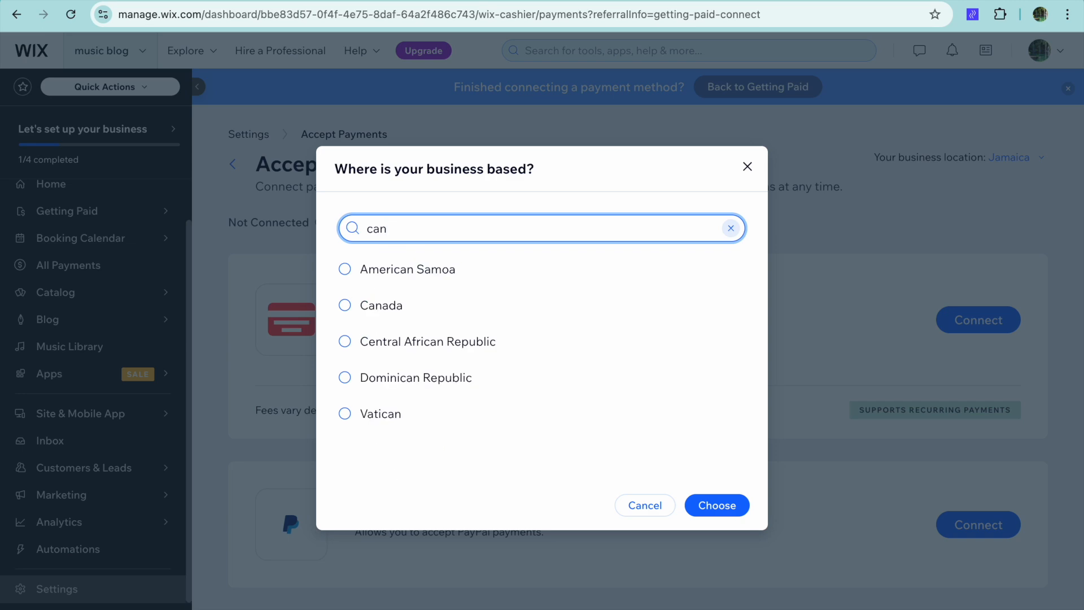
pyautogui.click(505, 316)
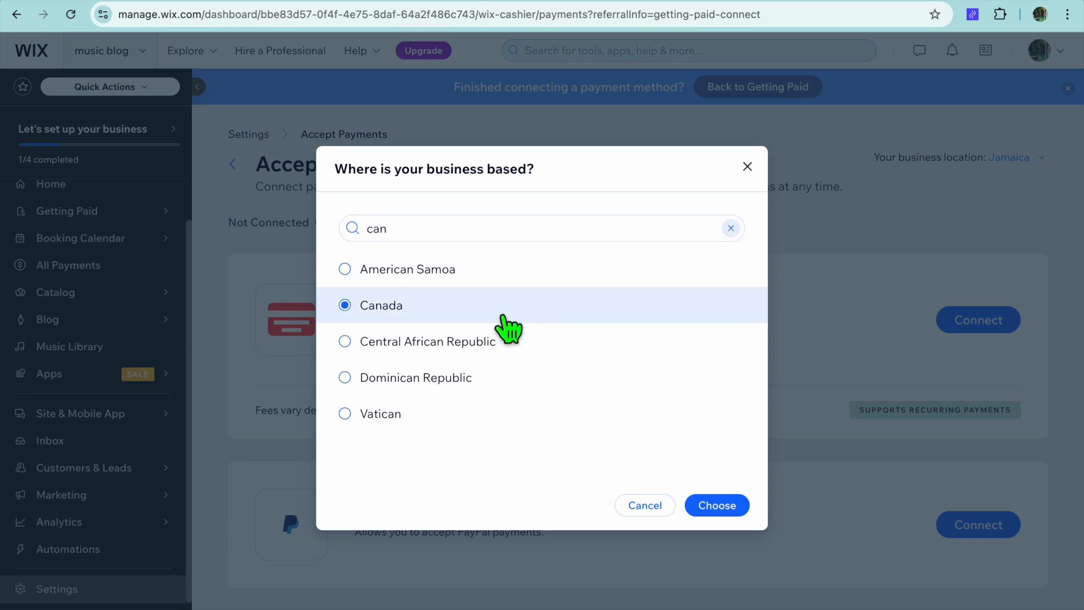
pyautogui.click(723, 506)
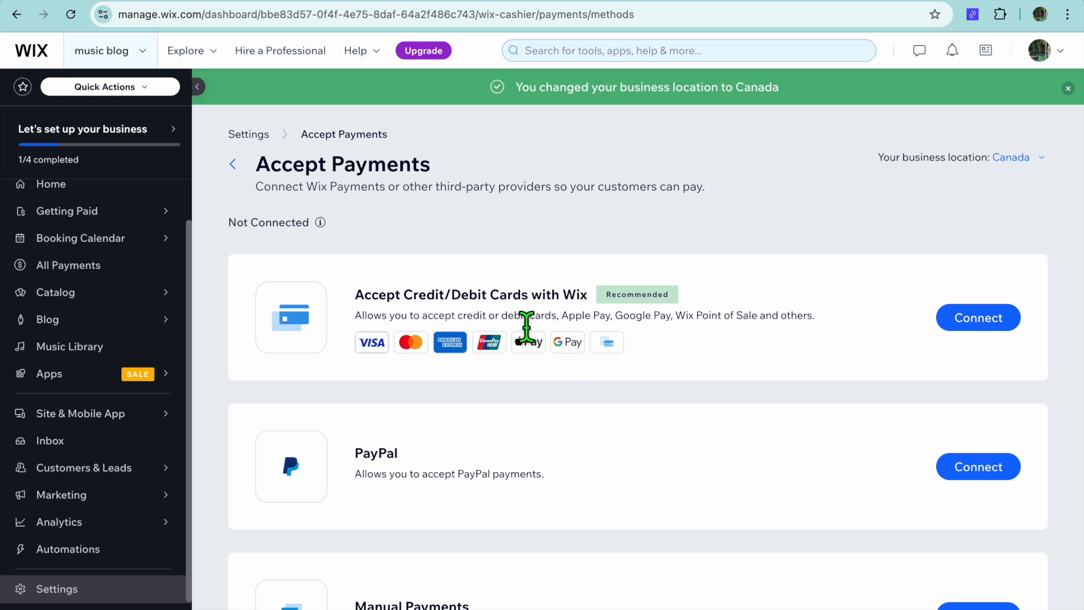
# Open the additional payment options and look through the list of providers.
pyautogui.scroll(-3, 525, 327)
pyautogui.click(310, 597)
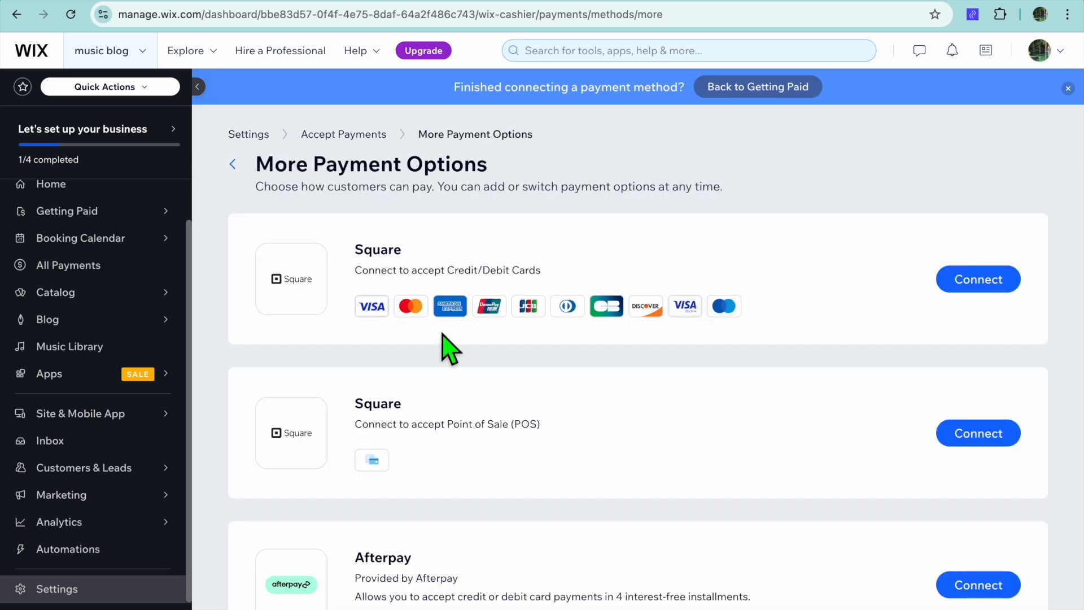
pyautogui.scroll(-7, 450, 348)
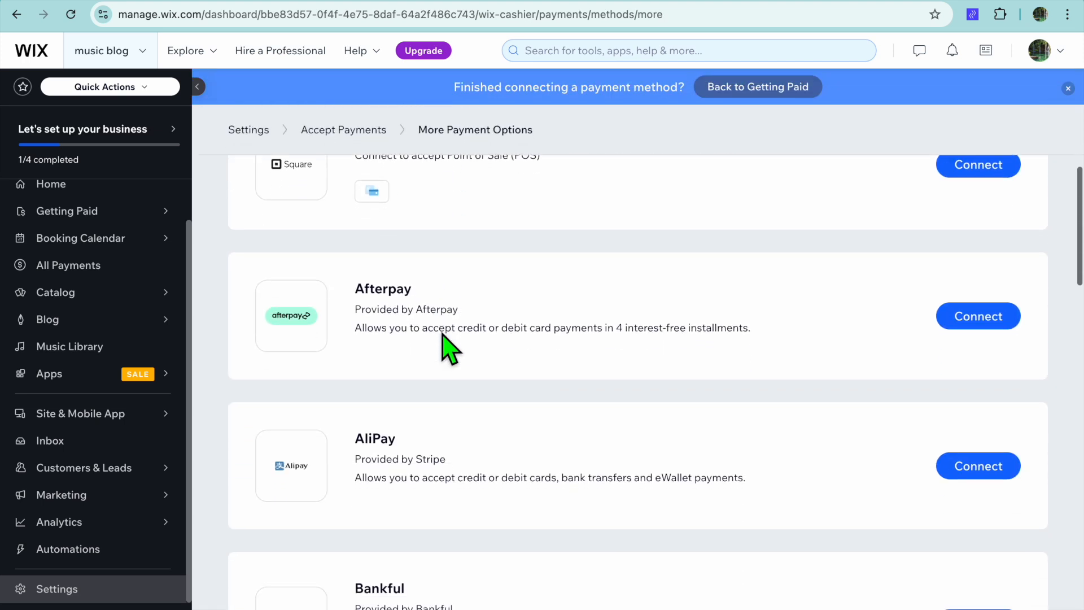
pyautogui.scroll(-5, 450, 349)
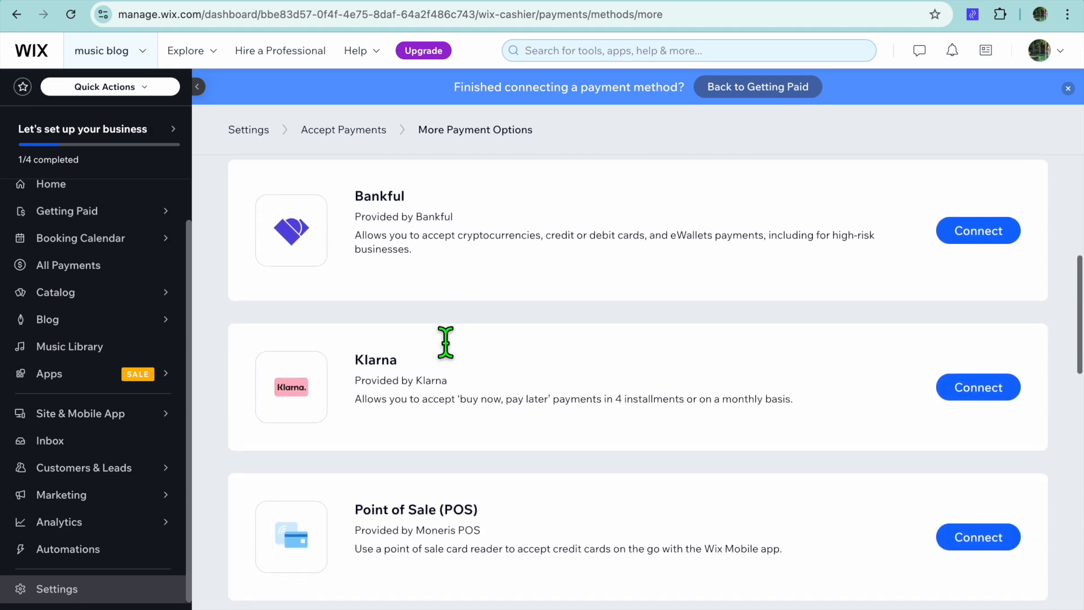
pyautogui.scroll(-4, 450, 348)
pyautogui.scroll(16, 450, 348)
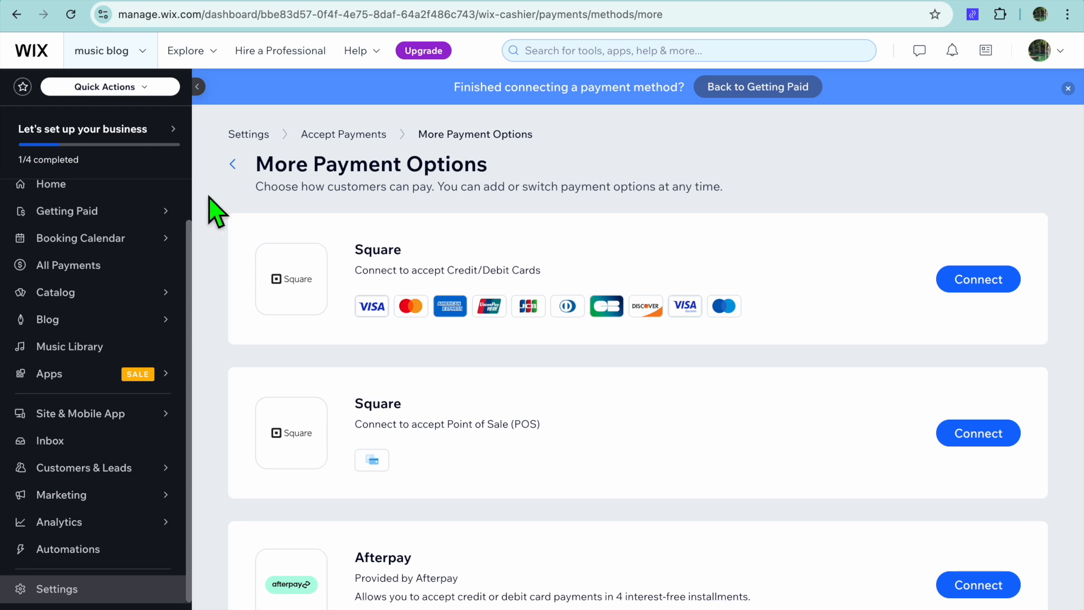
# Start designing the site from the dashboard home with a customizable template and search the templates for music.
pyautogui.click(125, 194)
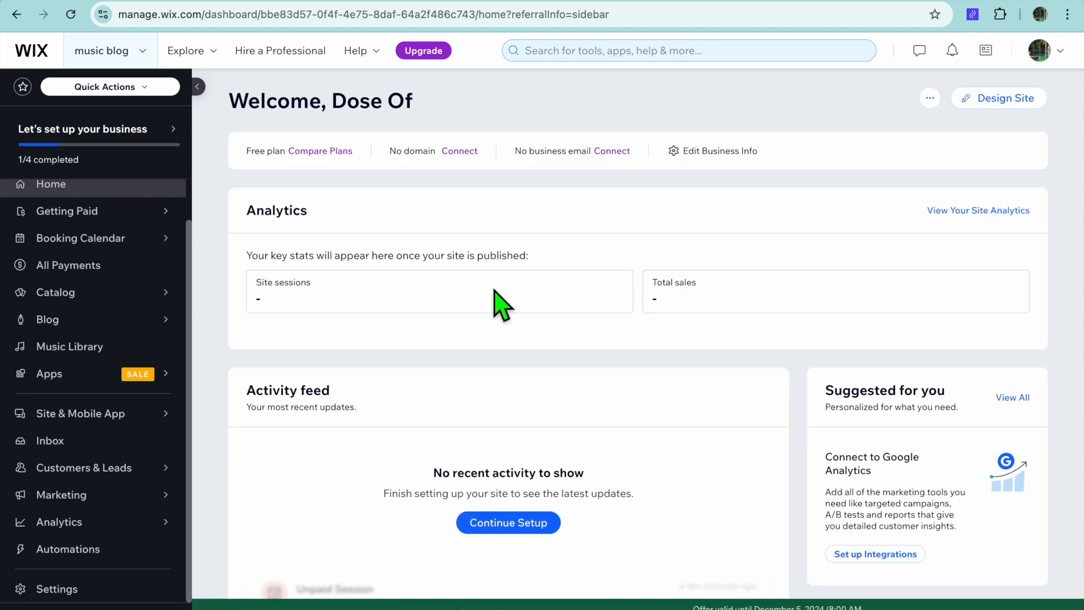
pyautogui.click(989, 102)
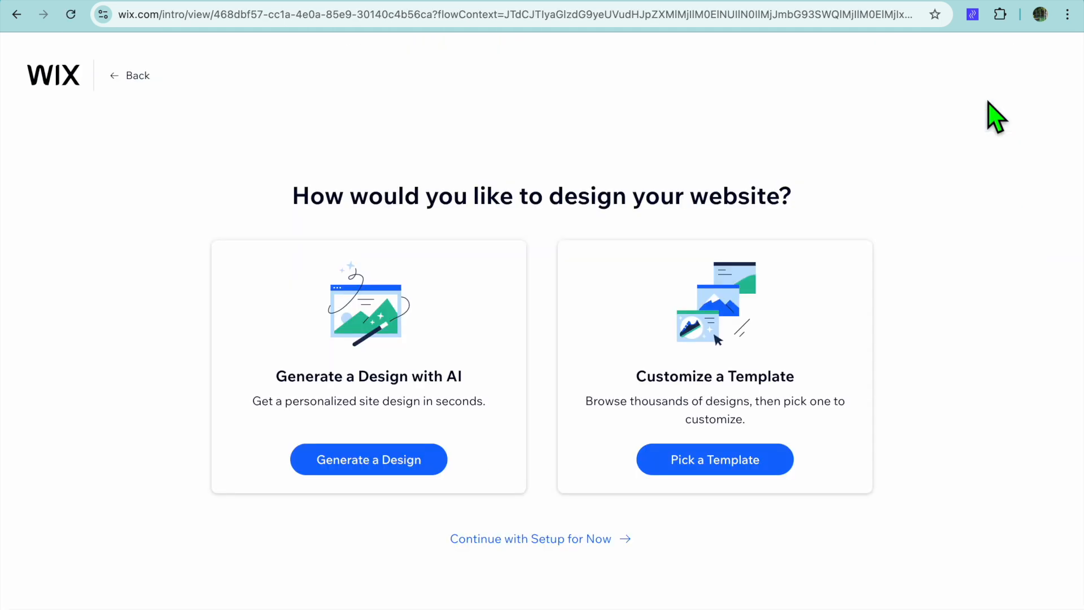
pyautogui.click(738, 467)
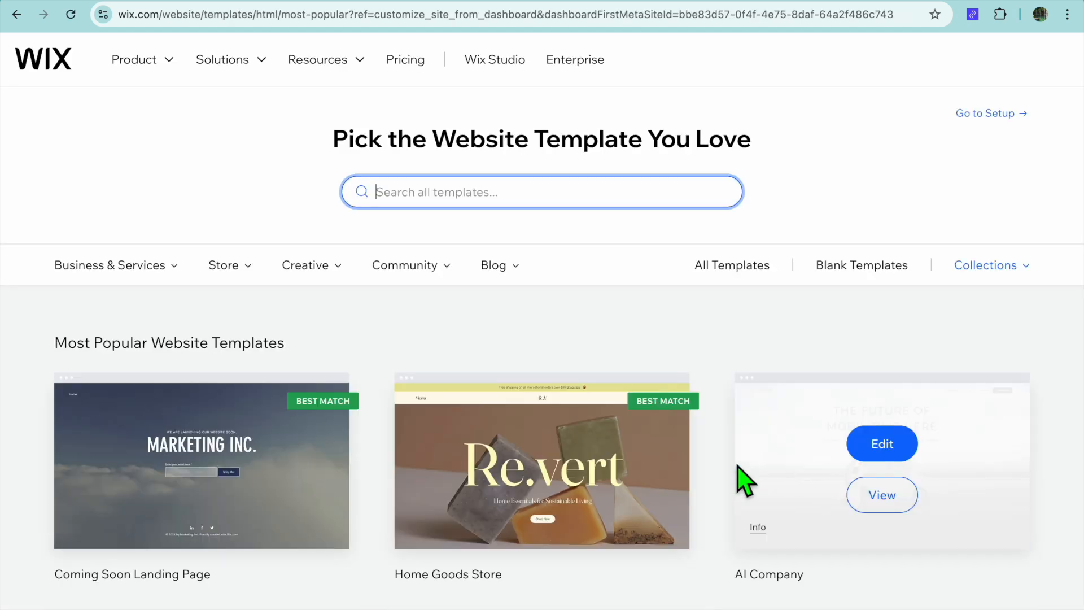
pyautogui.click(552, 196)
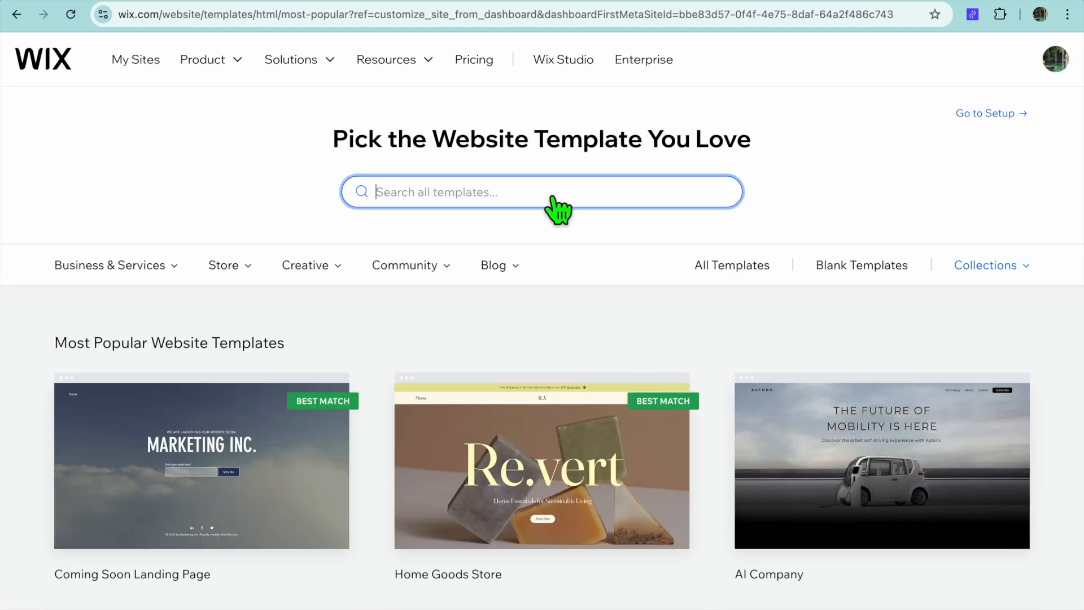
pyautogui.write('music')
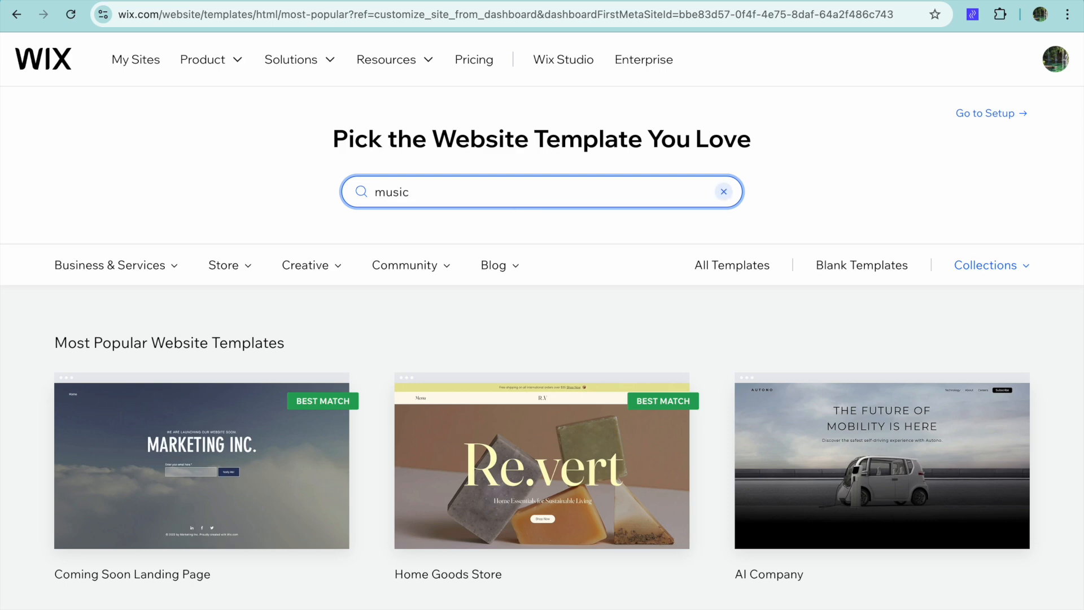
pyautogui.press('Return')
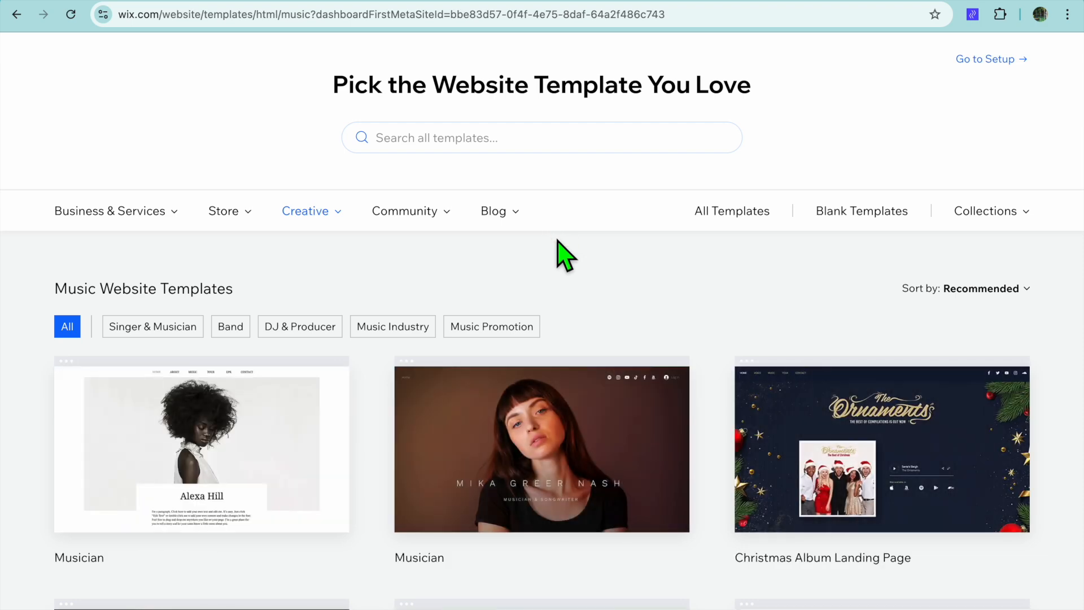
# Open the Musician template with the singer/songwriter and guitar for editing, dismiss the AI content prompt and view the page at 100%.
pyautogui.scroll(-8, 565, 257)
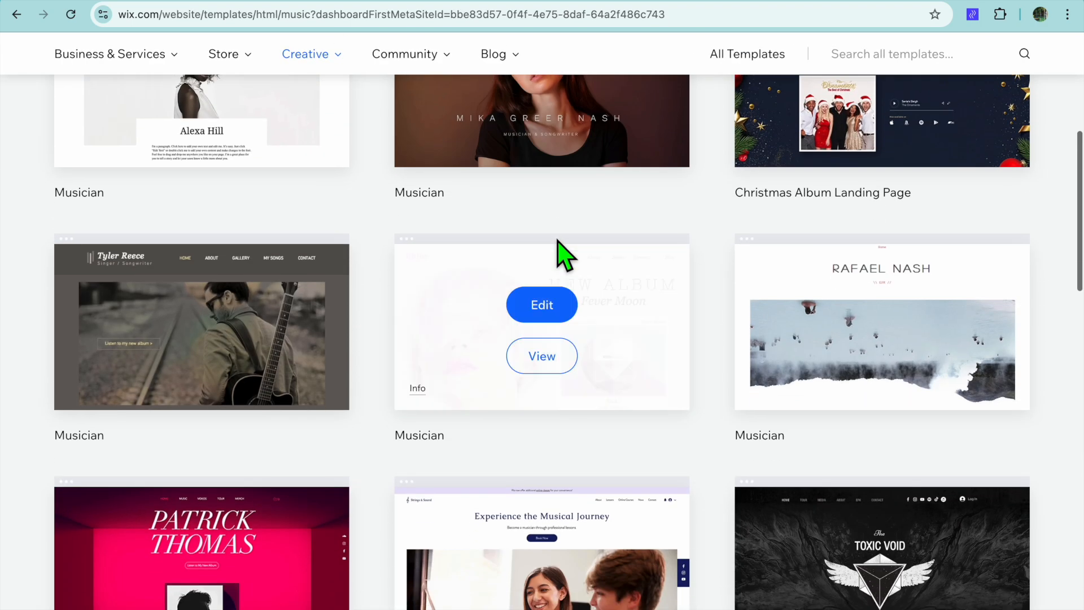
pyautogui.scroll(-1, 565, 257)
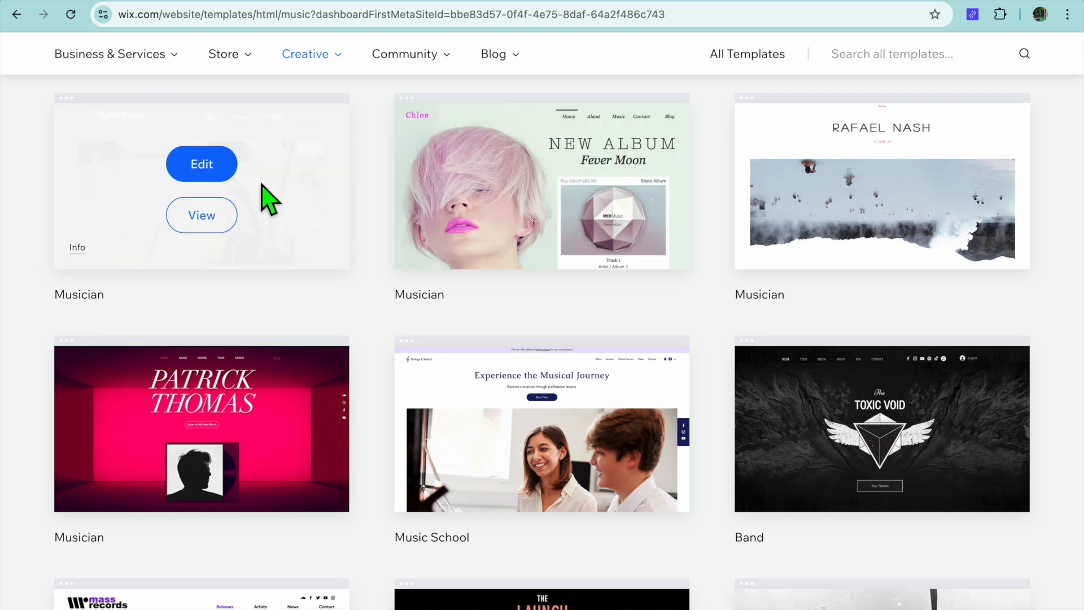
pyautogui.click(212, 168)
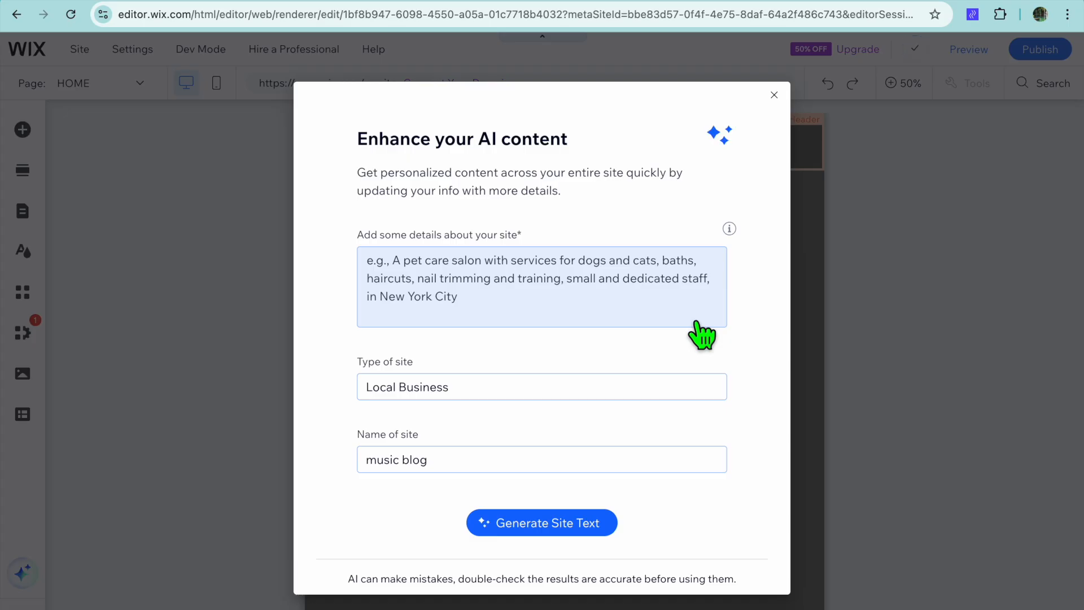
pyautogui.click(773, 93)
pyautogui.click(903, 84)
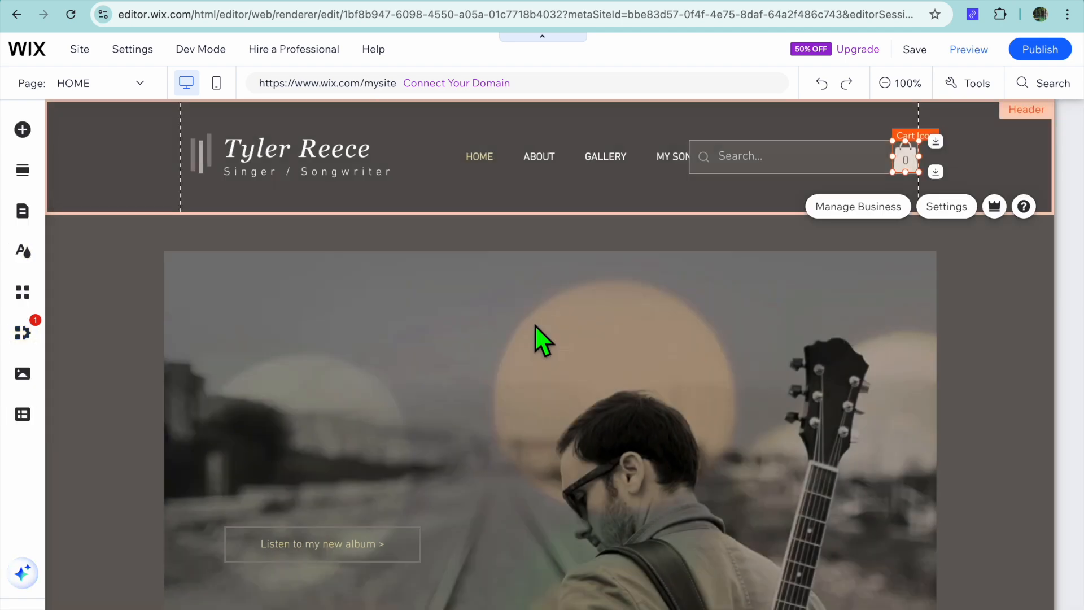
pyautogui.scroll(-10, 534, 324)
pyautogui.scroll(10, 534, 324)
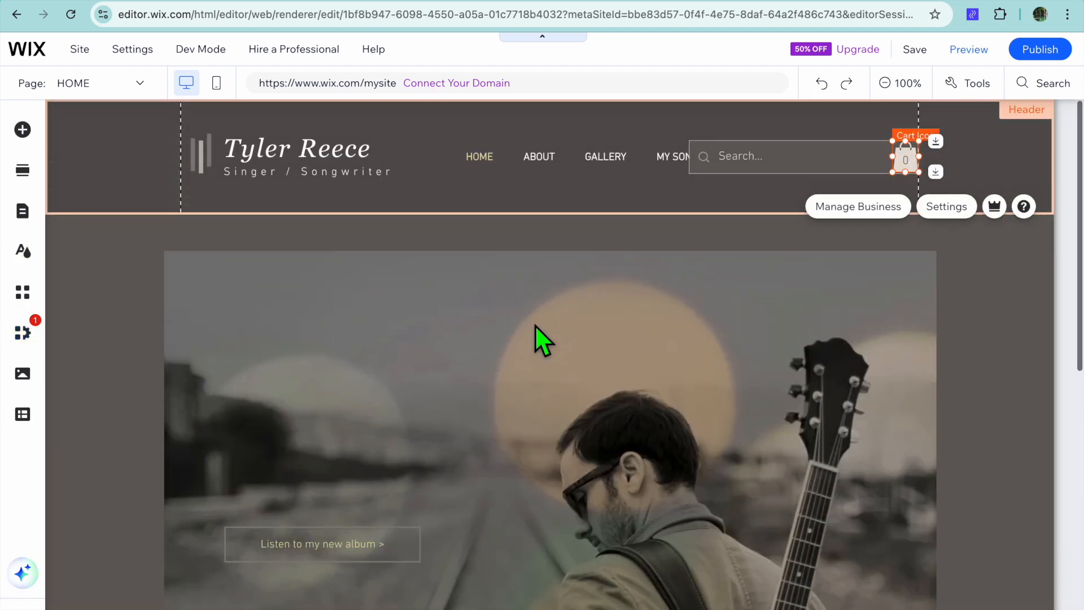
# Replace the artist name and tagline in the site header with JASON TUTORIALS.
pyautogui.click(308, 165)
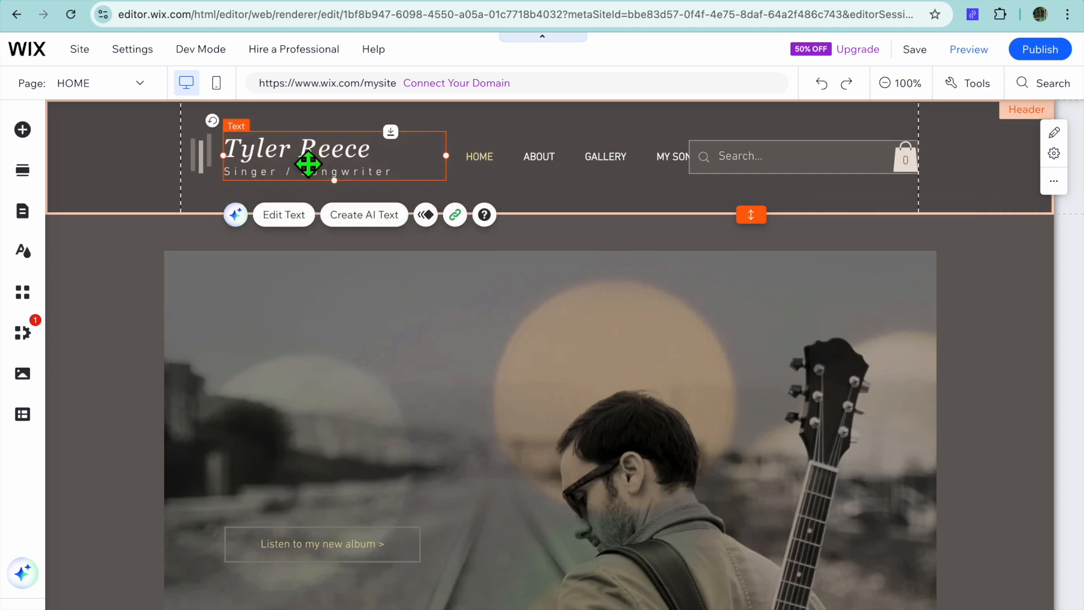
pyautogui.click(275, 220)
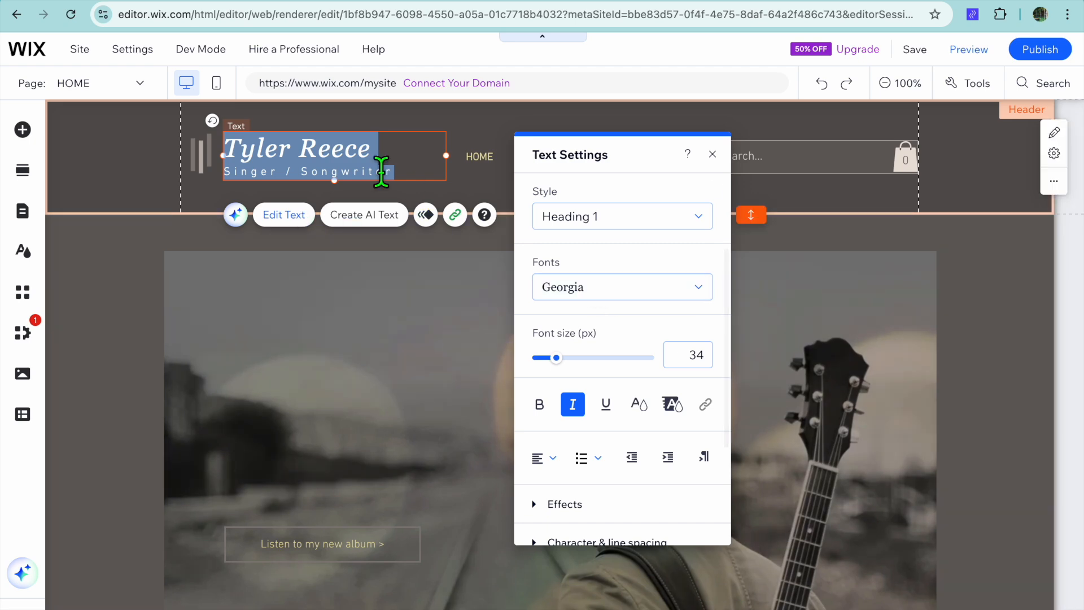
pyautogui.write('j')
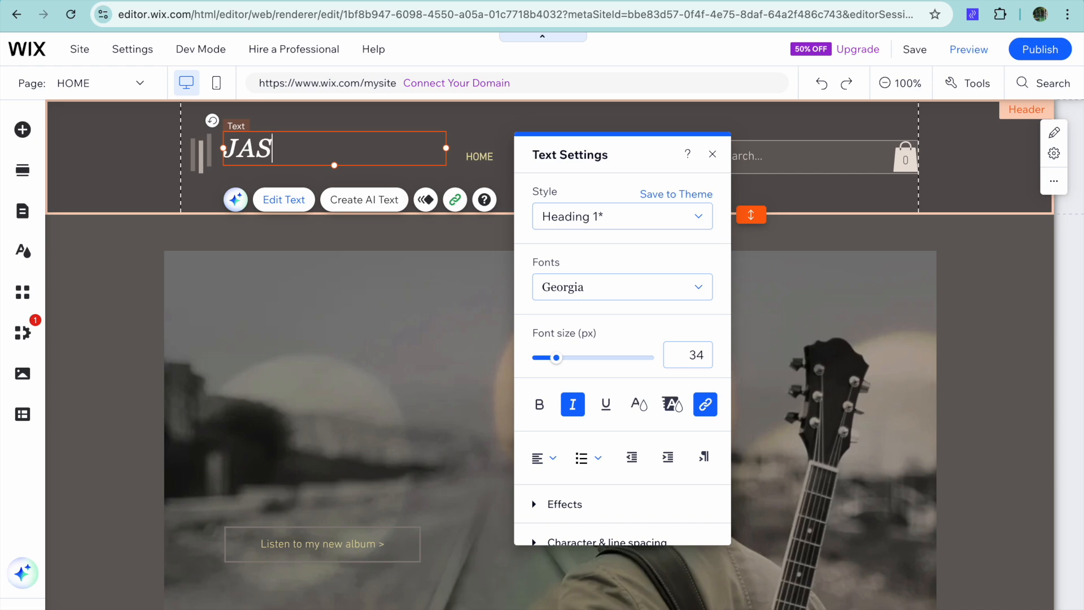
pyautogui.write('ASON TUTORIALS')
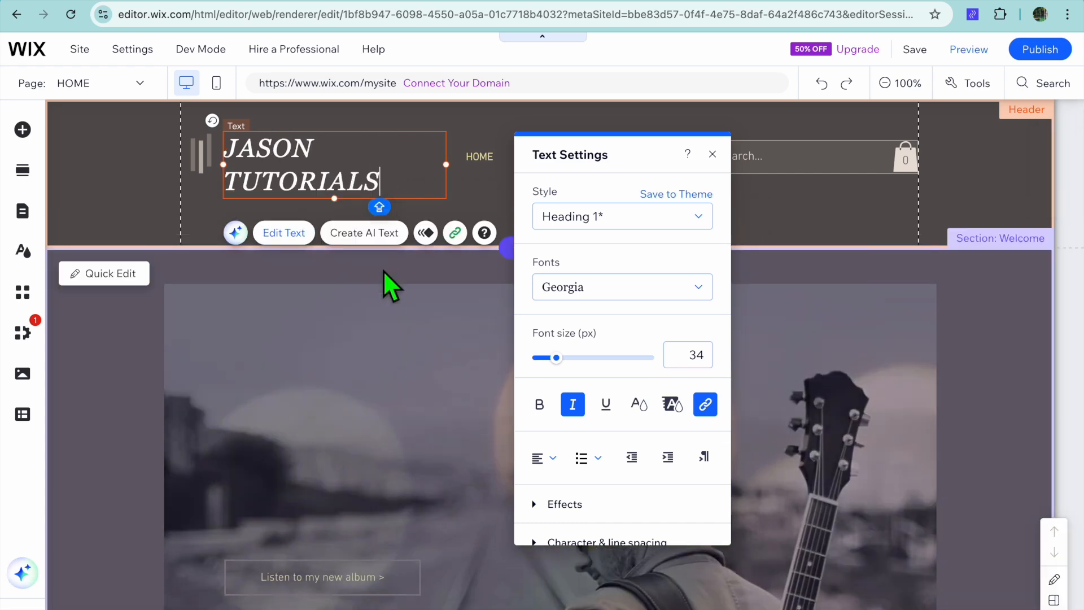
pyautogui.click(131, 369)
# Set the background of the home page's Welcome section to the light beige theme color.
pyautogui.scroll(-5, 131, 370)
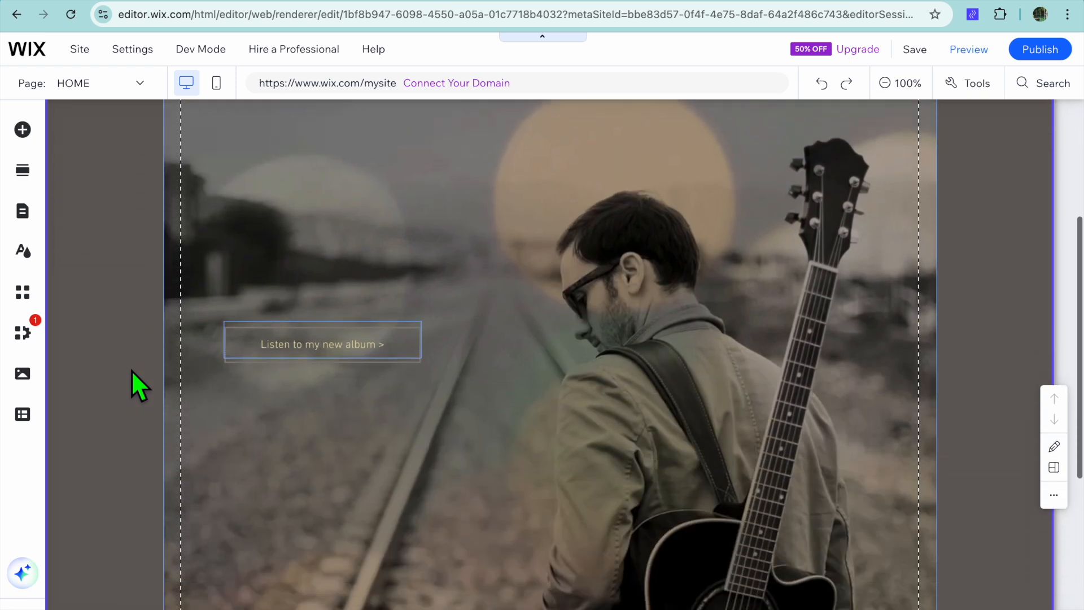
pyautogui.scroll(2, 131, 371)
pyautogui.click(113, 328)
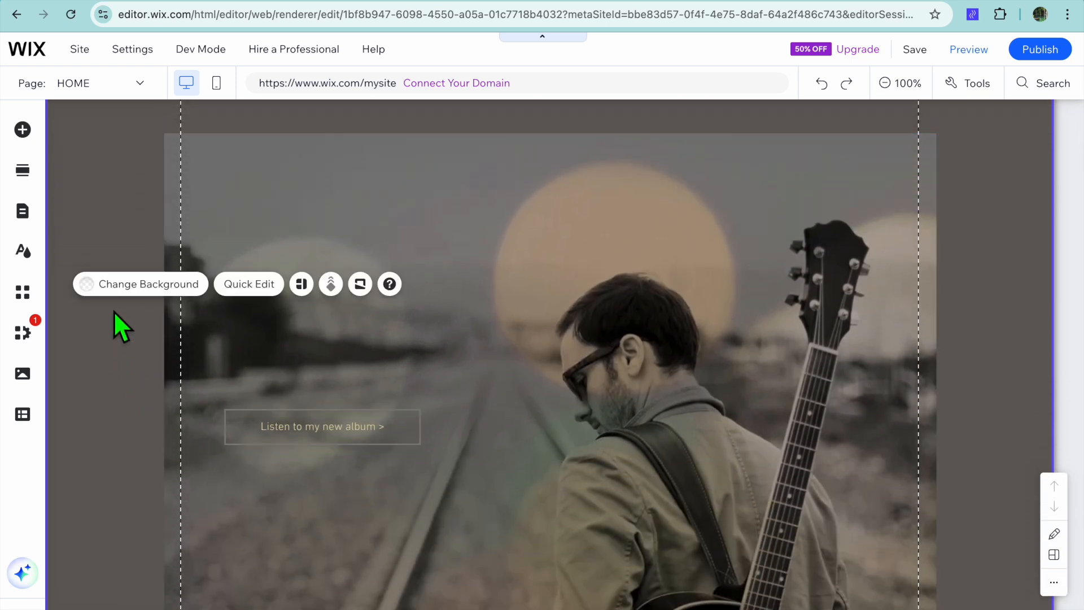
pyautogui.click(115, 287)
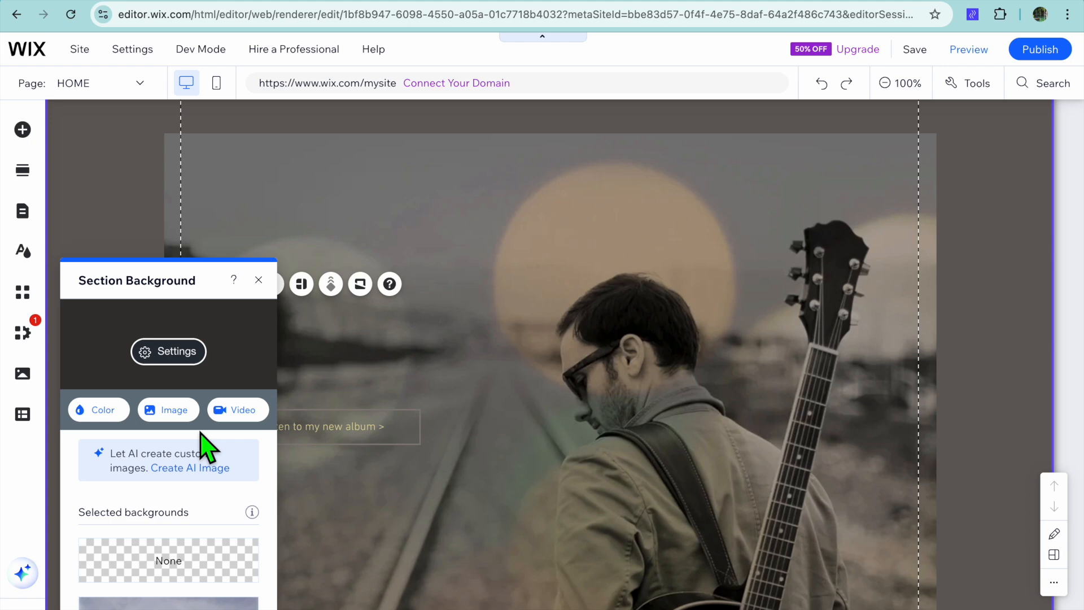
pyautogui.click(103, 410)
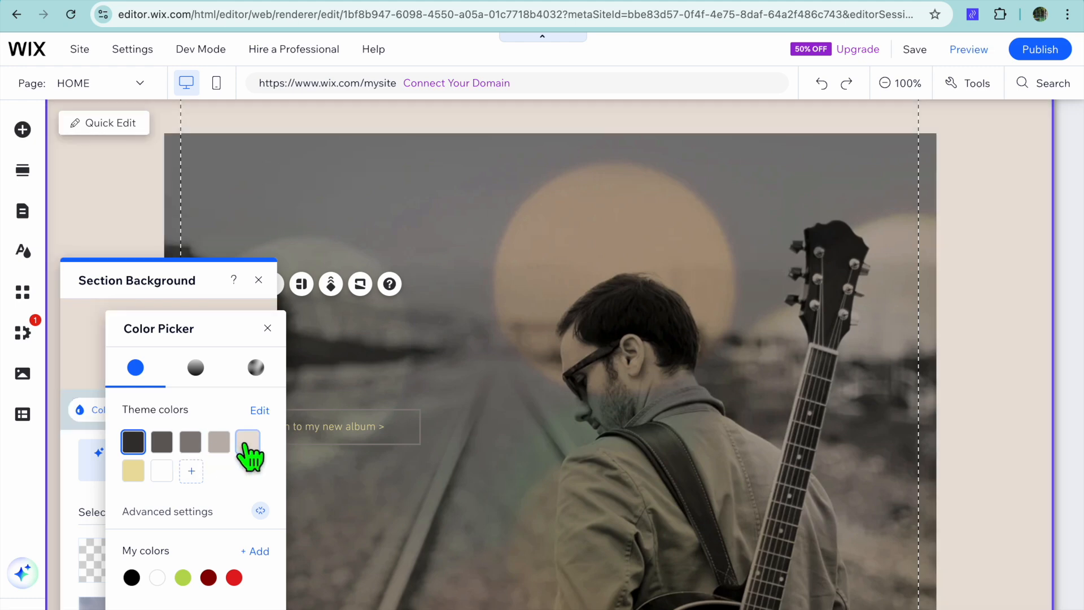
pyautogui.click(248, 452)
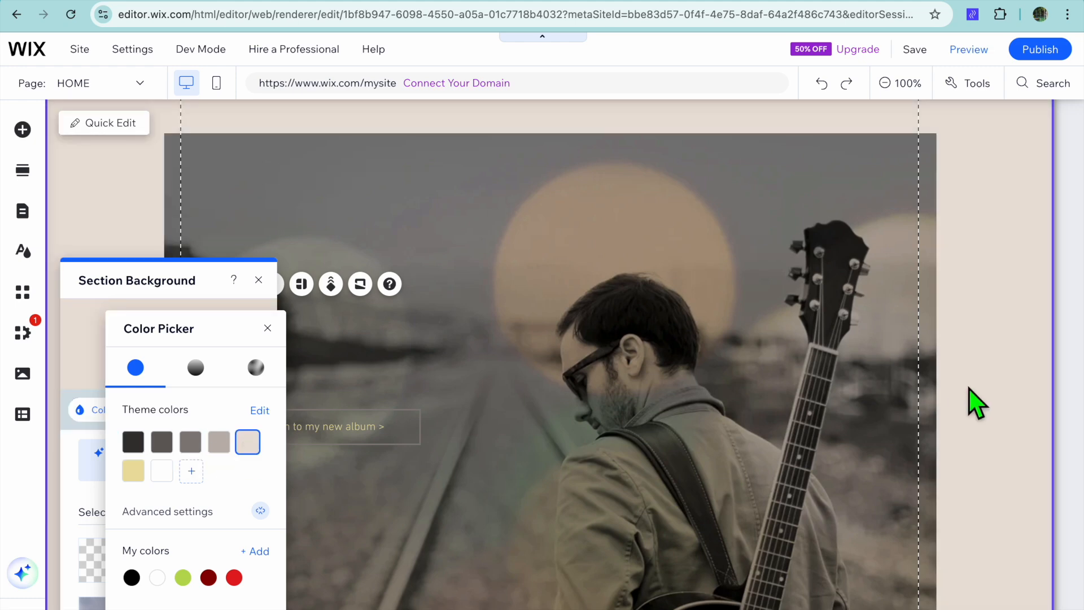
pyautogui.click(985, 400)
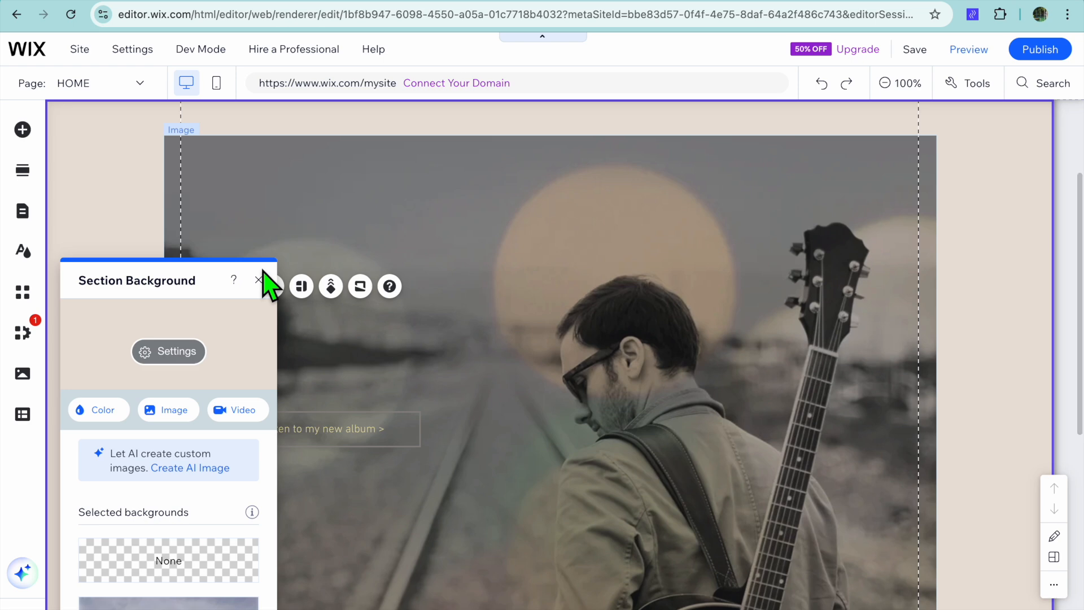
pyautogui.click(259, 280)
pyautogui.scroll(3, 496, 303)
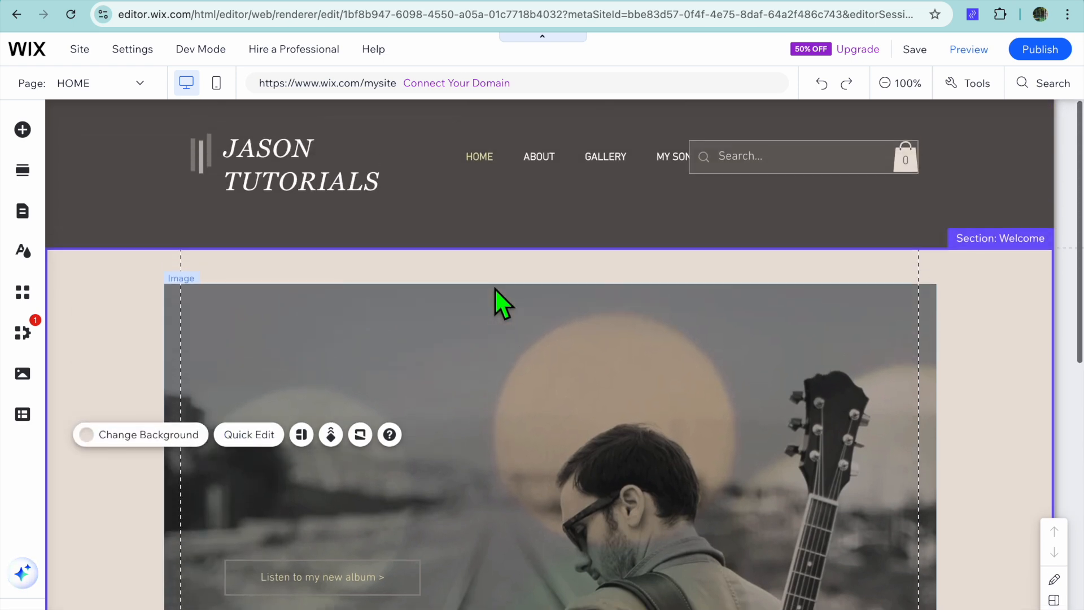
# Replace the Welcome section's image with the Wix media photo of a seated guitarist on an orange background, searching for MUSICIAN.
pyautogui.click(470, 360)
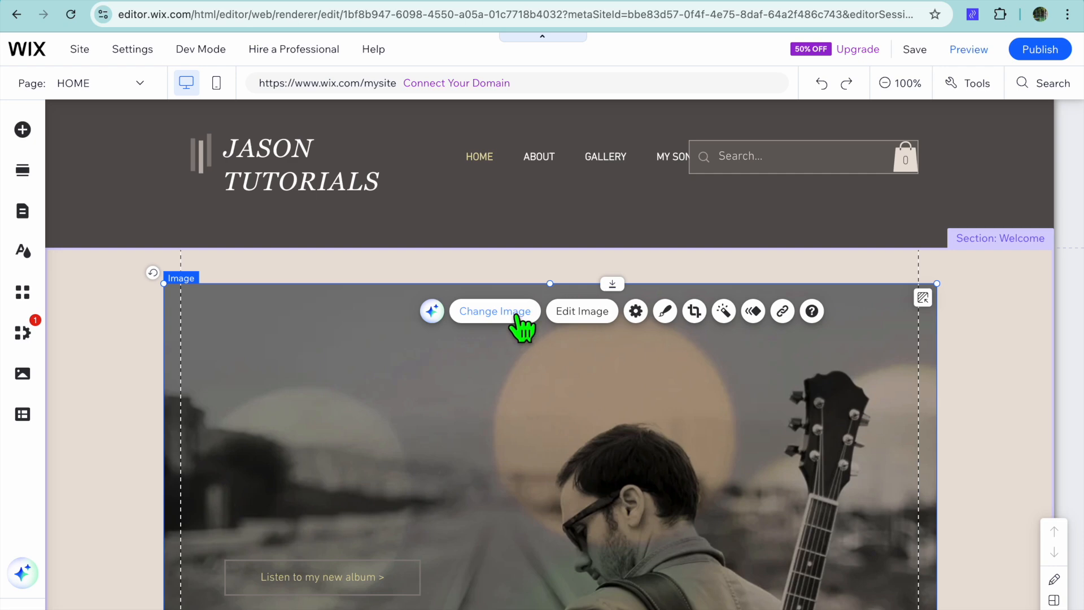
pyautogui.doubleClick(737, 389)
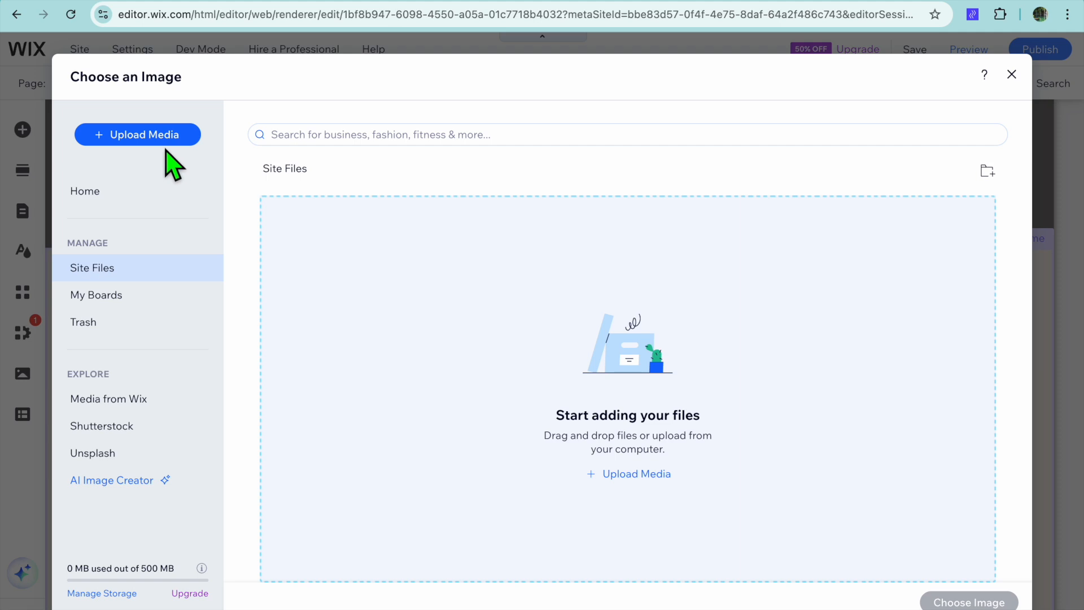
pyautogui.click(146, 400)
pyautogui.click(389, 137)
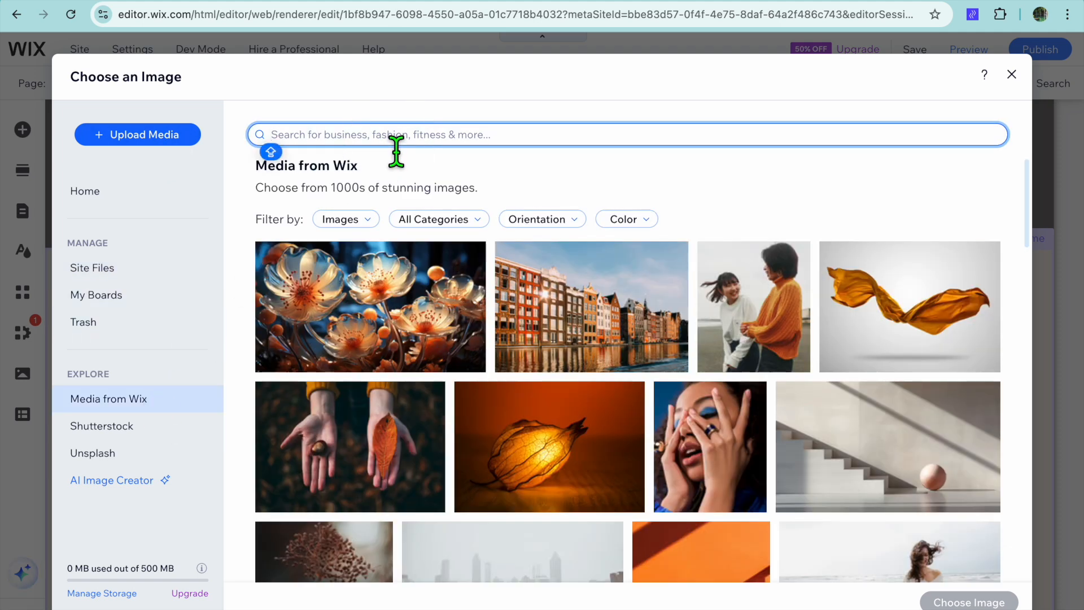
pyautogui.write('MUSI')
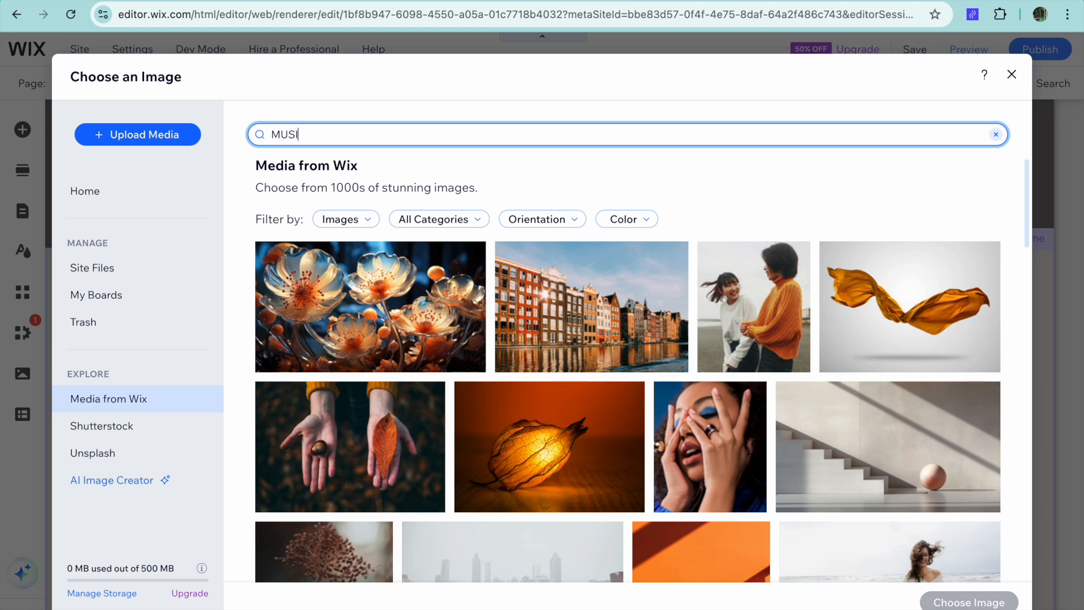
pyautogui.write('CIAN')
pyautogui.press('Return')
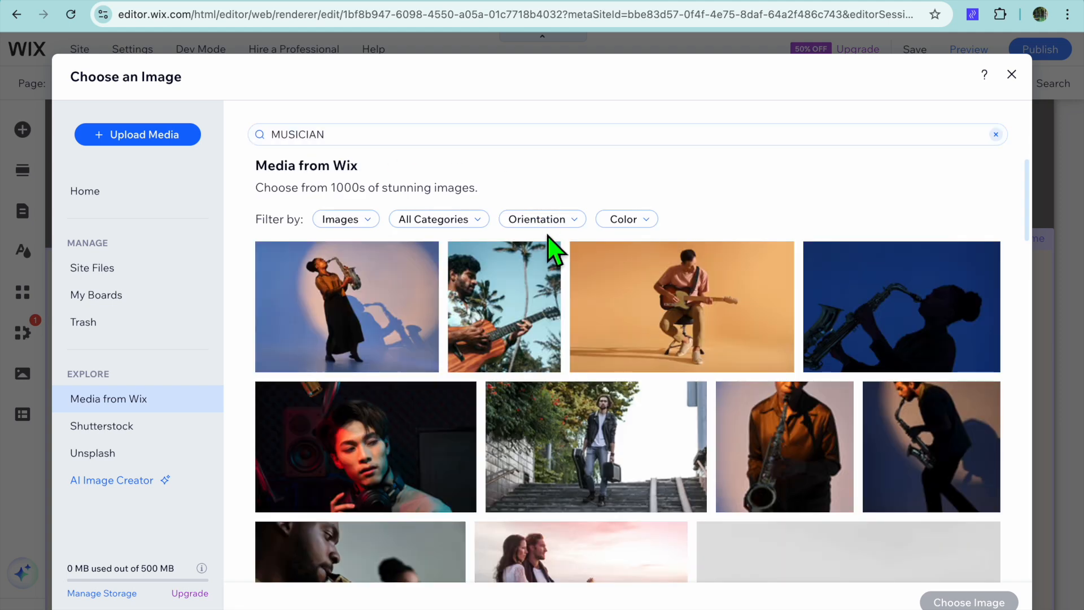
pyautogui.click(528, 325)
pyautogui.click(746, 354)
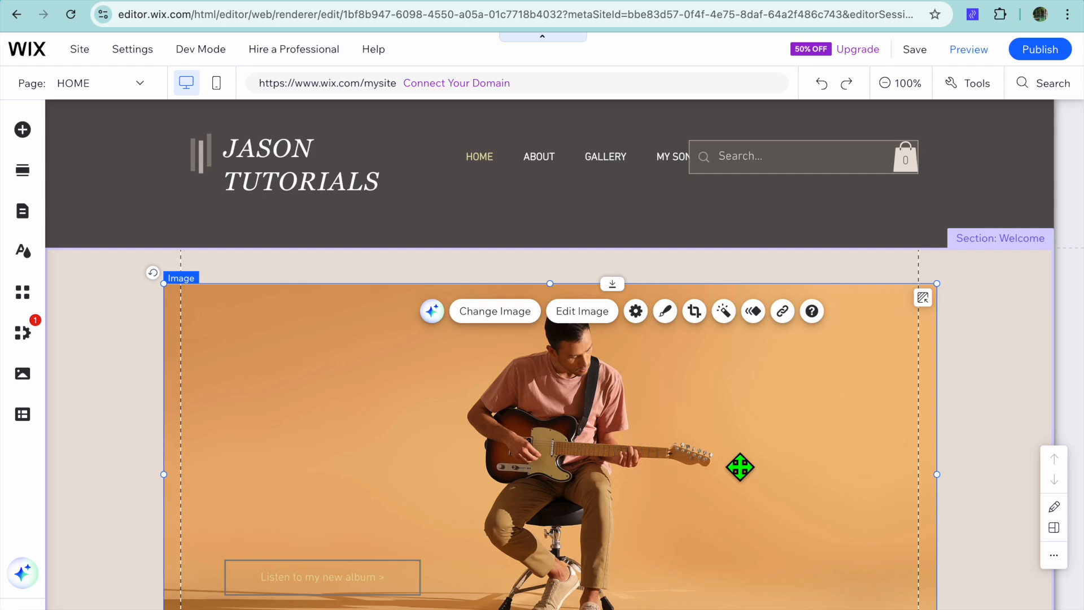
# Restyle the "Listen to my new album" button with the black "View More" button design.
pyautogui.scroll(-4, 740, 467)
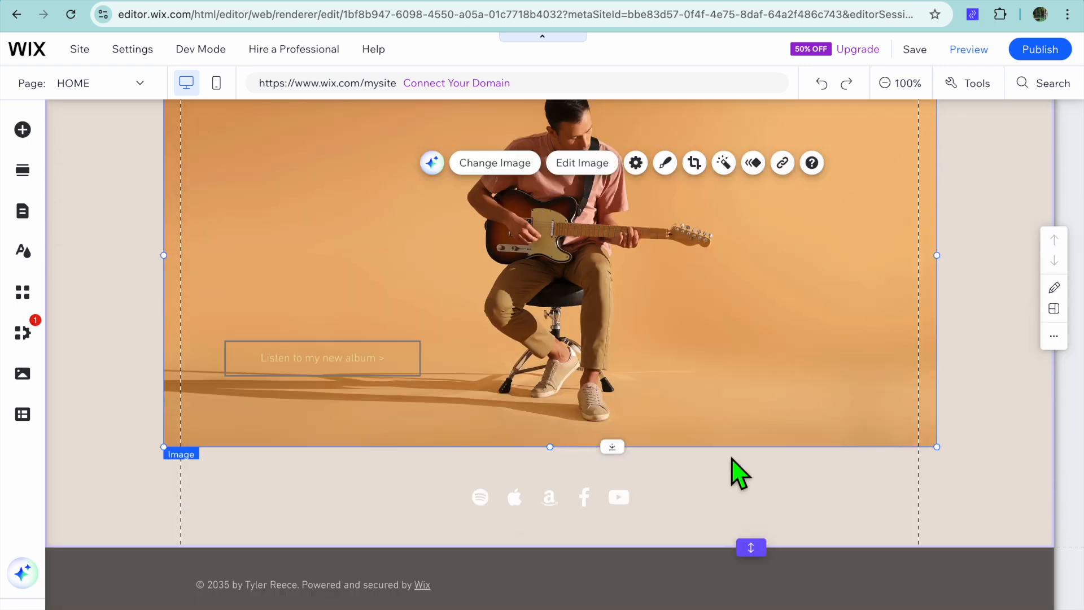
pyautogui.scroll(4, 740, 471)
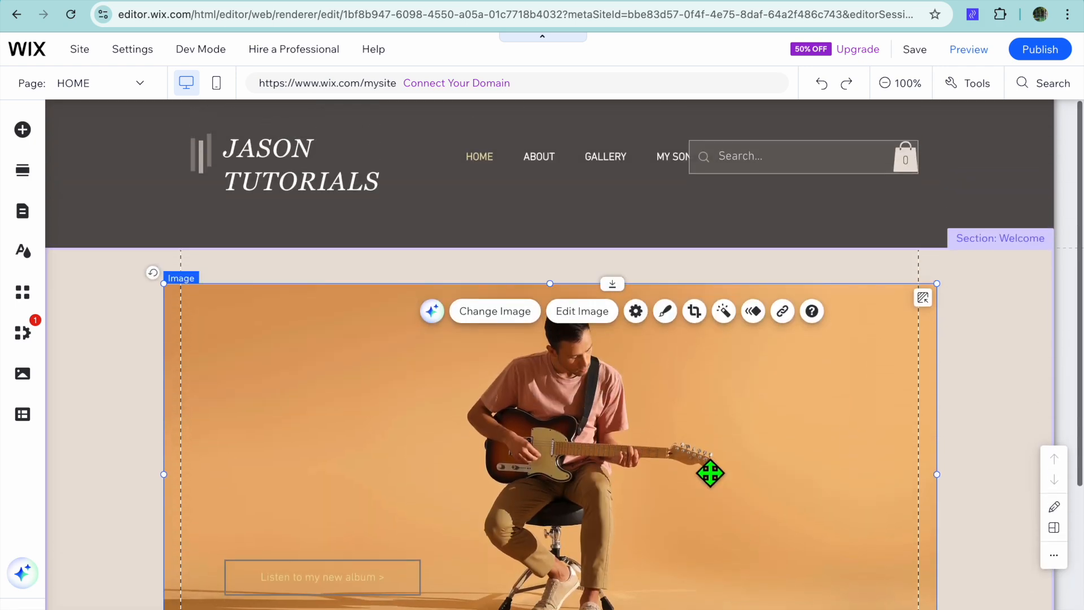
pyautogui.scroll(-3, 689, 474)
pyautogui.click(335, 421)
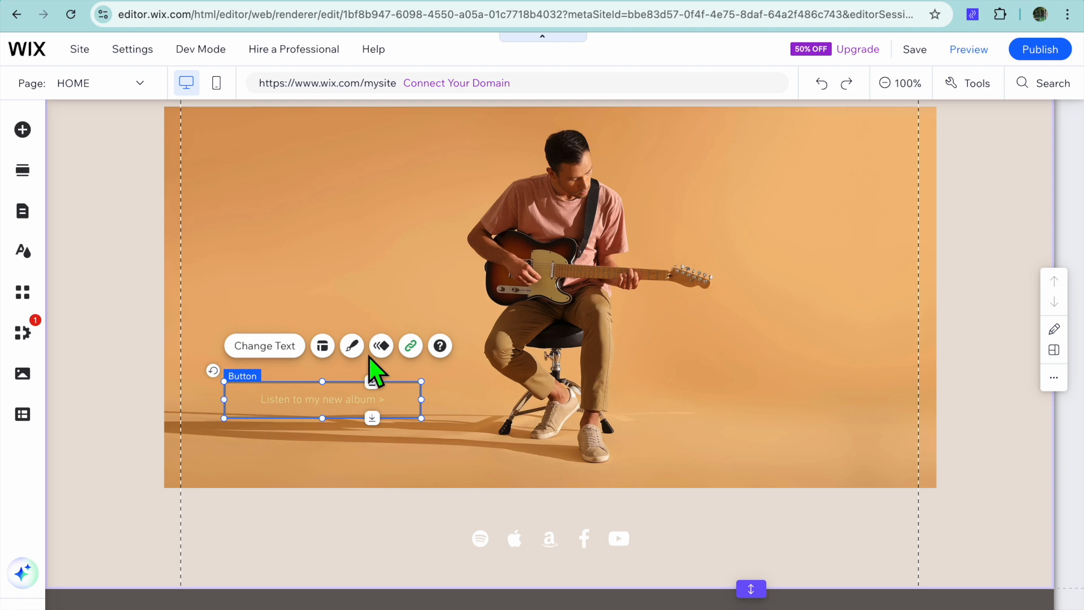
pyautogui.click(351, 345)
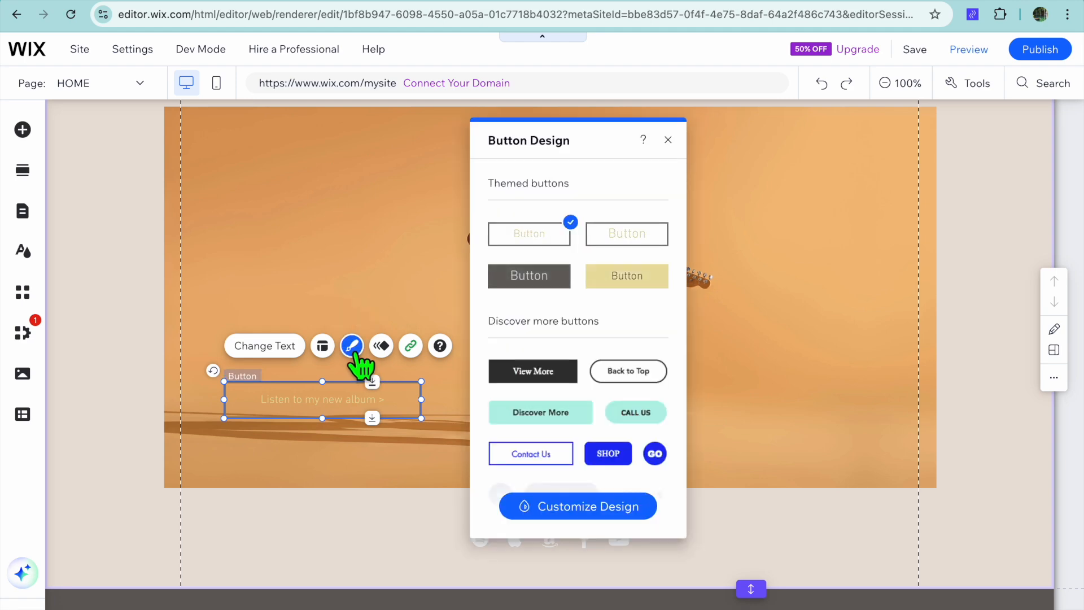
pyautogui.click(530, 374)
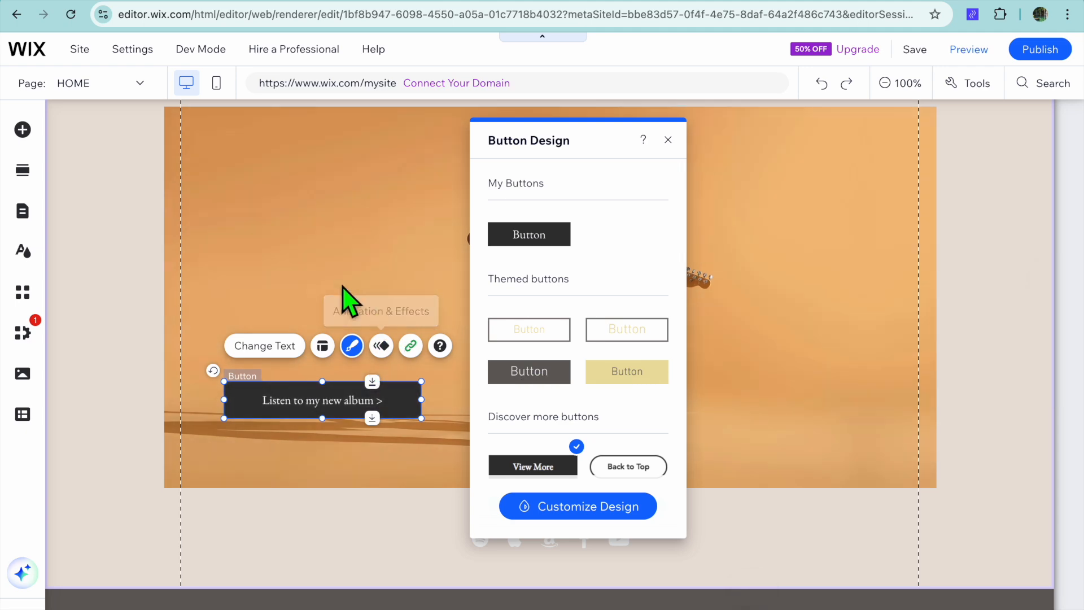
pyautogui.click(291, 294)
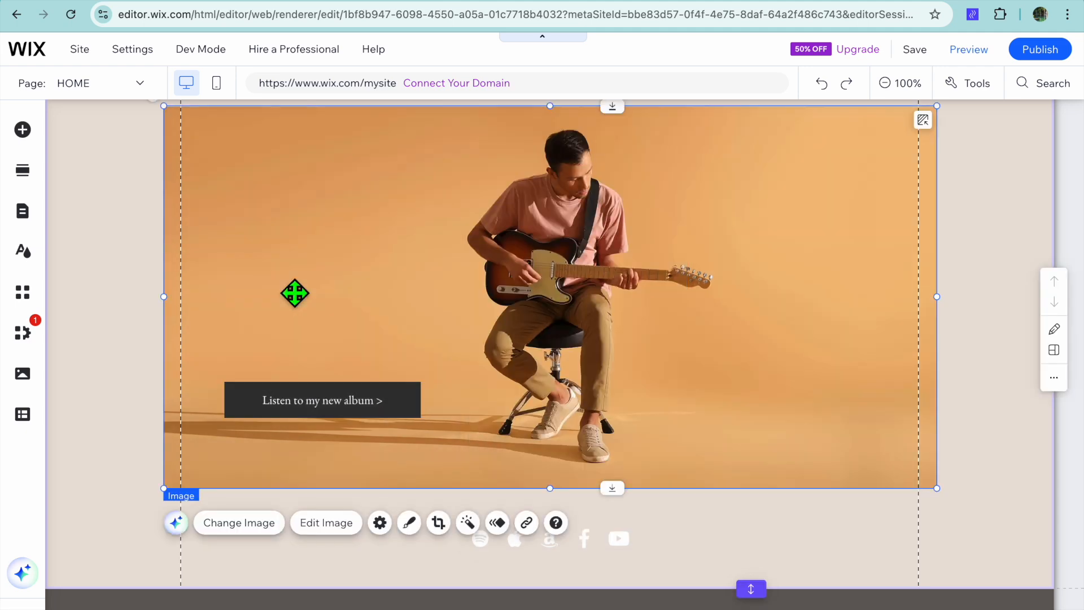
pyautogui.scroll(3, 295, 293)
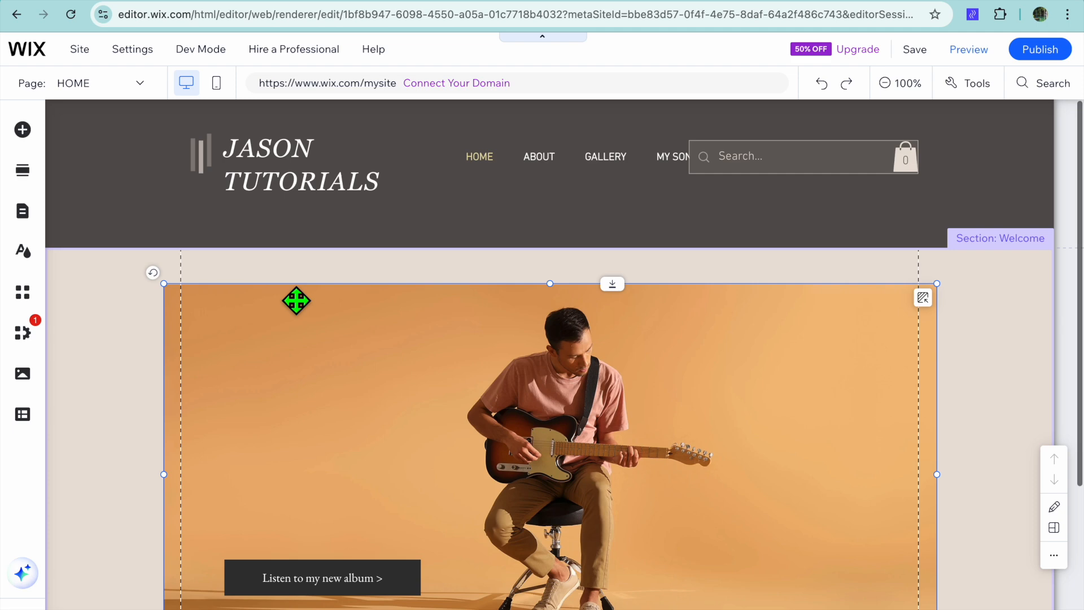
# Open the ABOUT page and look through its About Me text and Gallery section.
pyautogui.click(105, 99)
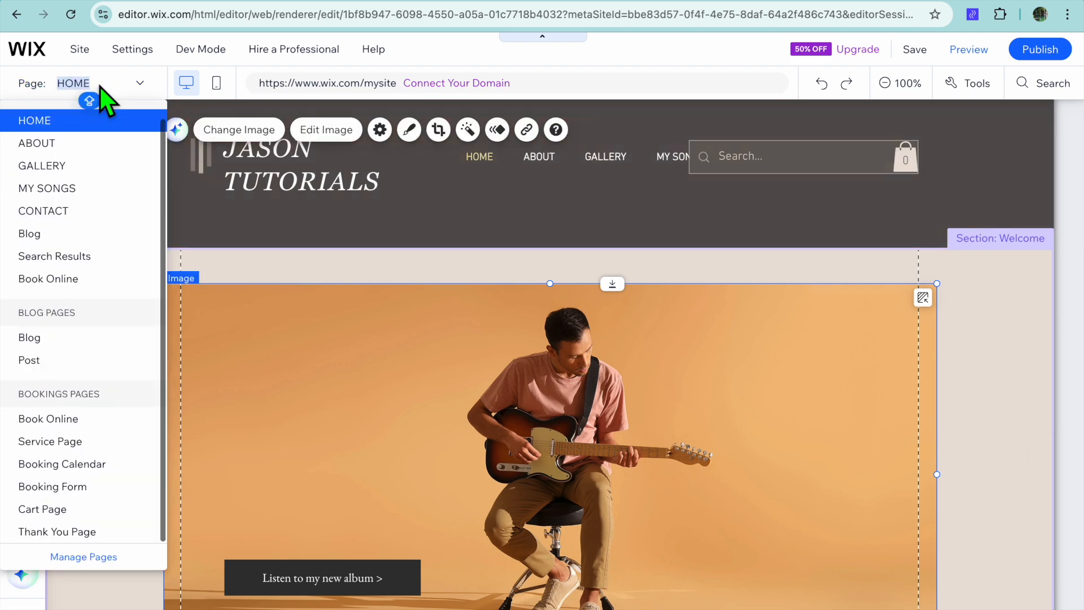
pyautogui.click(105, 146)
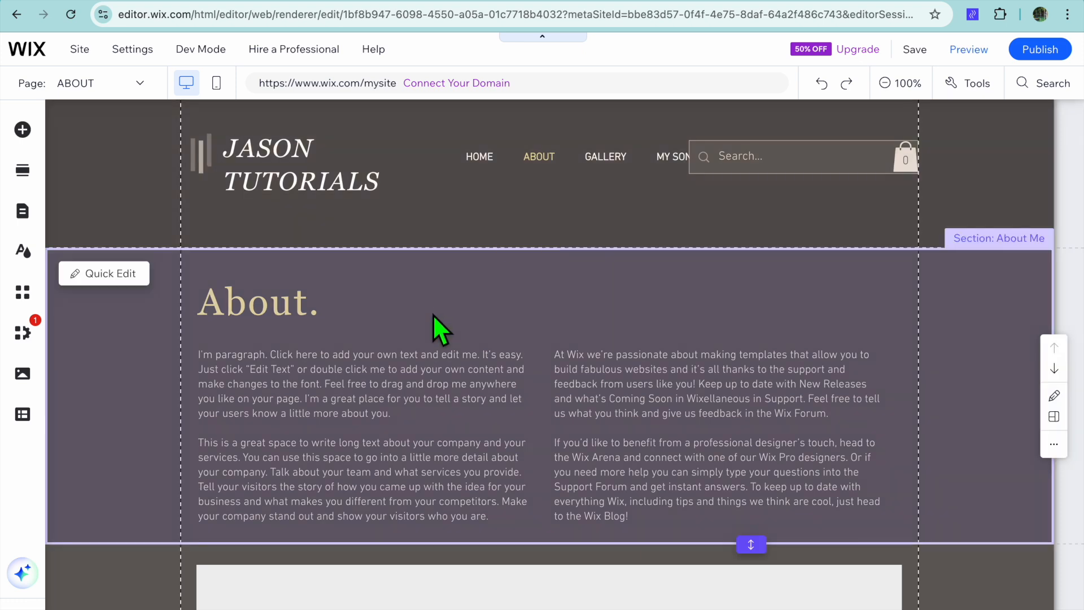
pyautogui.scroll(-2, 433, 314)
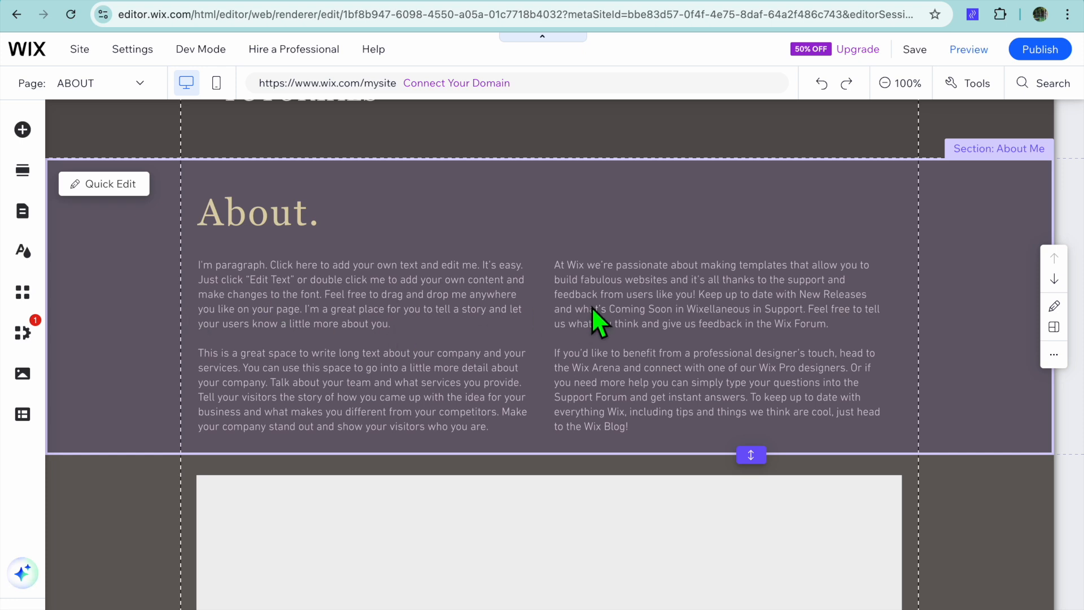
pyautogui.click(302, 293)
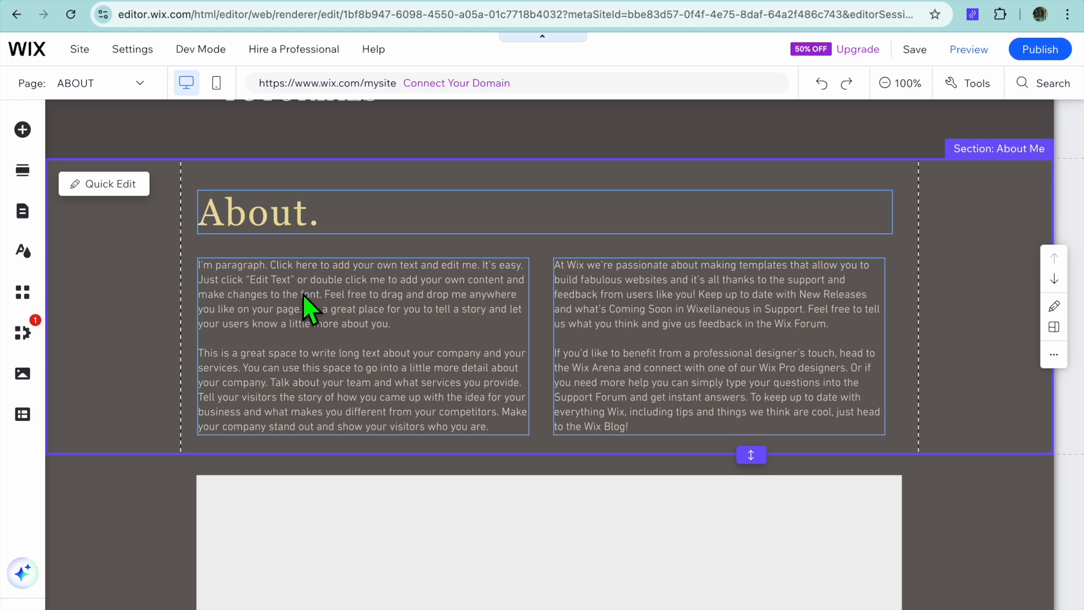
pyautogui.scroll(-3, 303, 296)
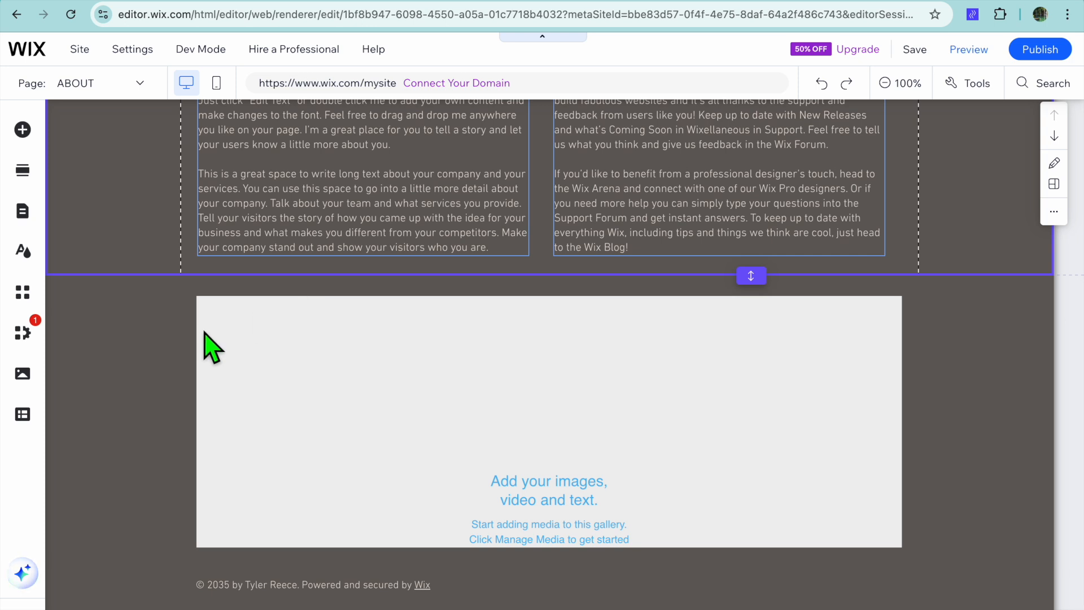
pyautogui.click(133, 362)
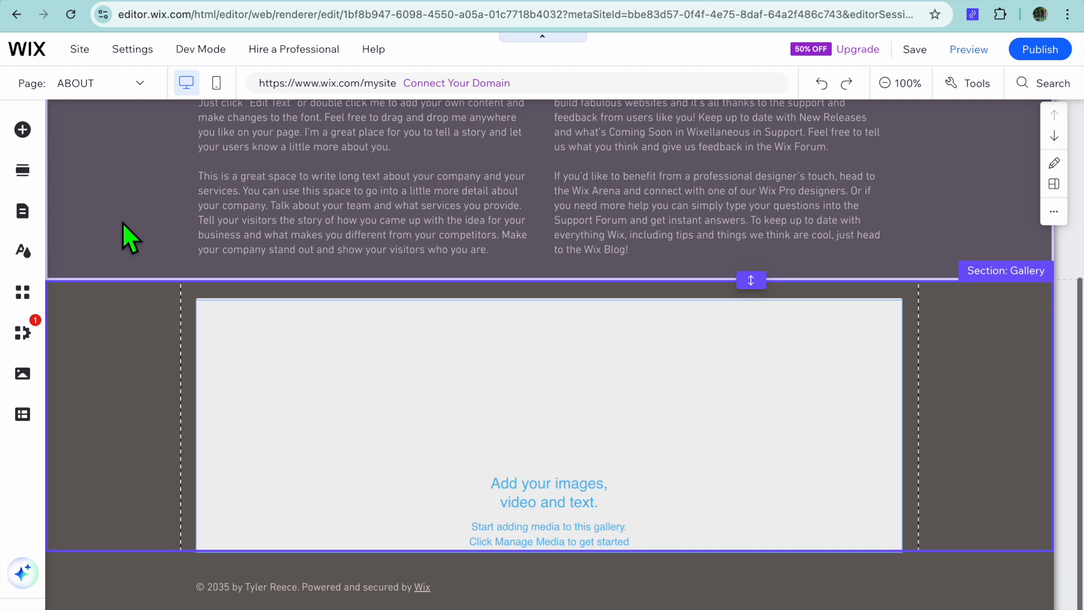
pyautogui.scroll(5, 122, 222)
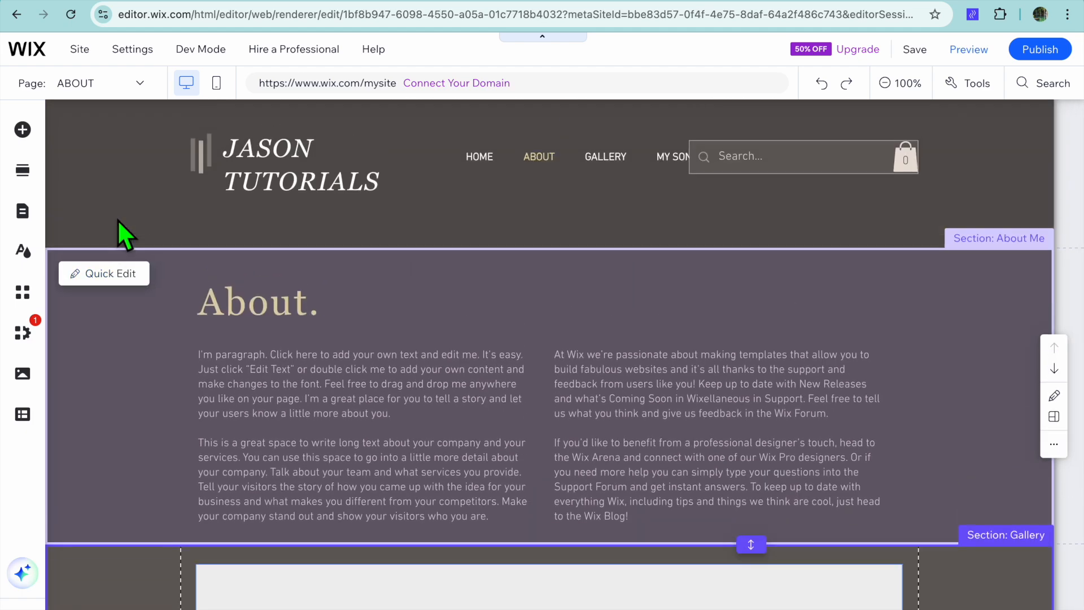
pyautogui.scroll(-5, 118, 219)
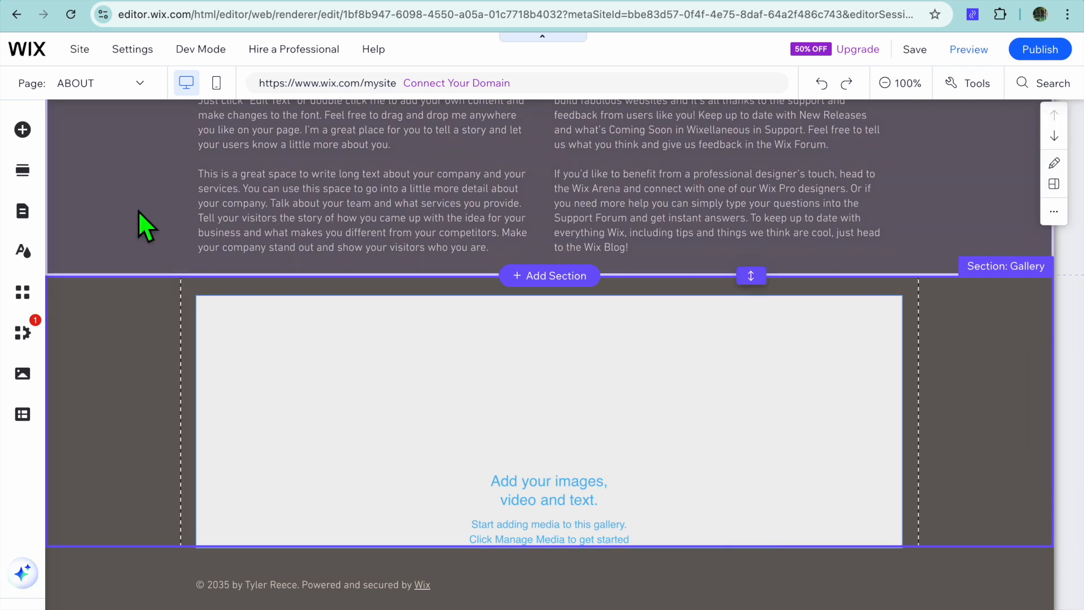
# View the image options among the elements that can be added to the page, and close them.
pyautogui.click(23, 129)
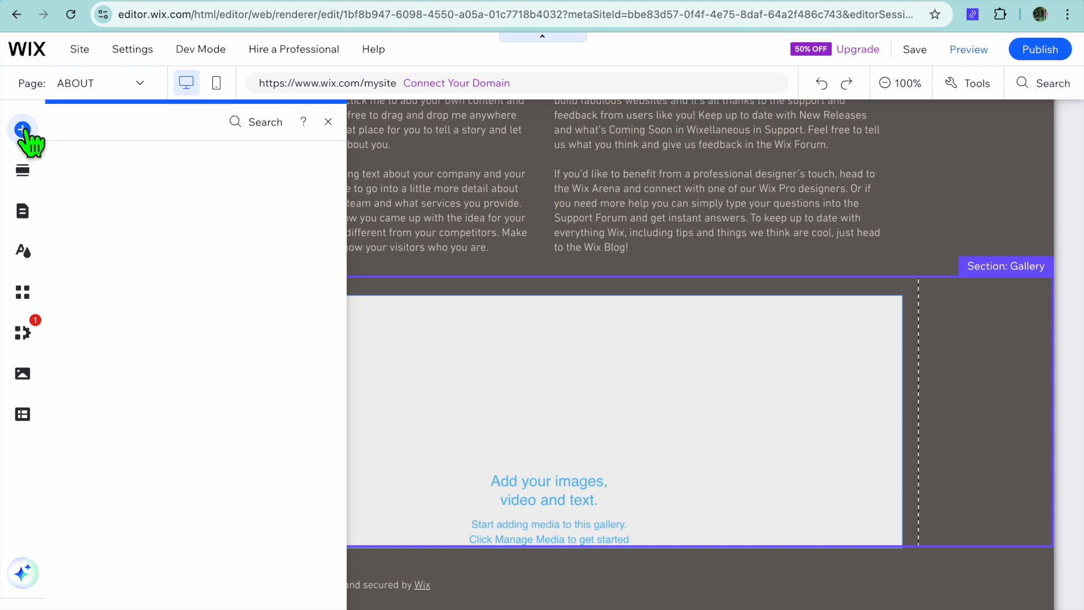
pyautogui.click(85, 183)
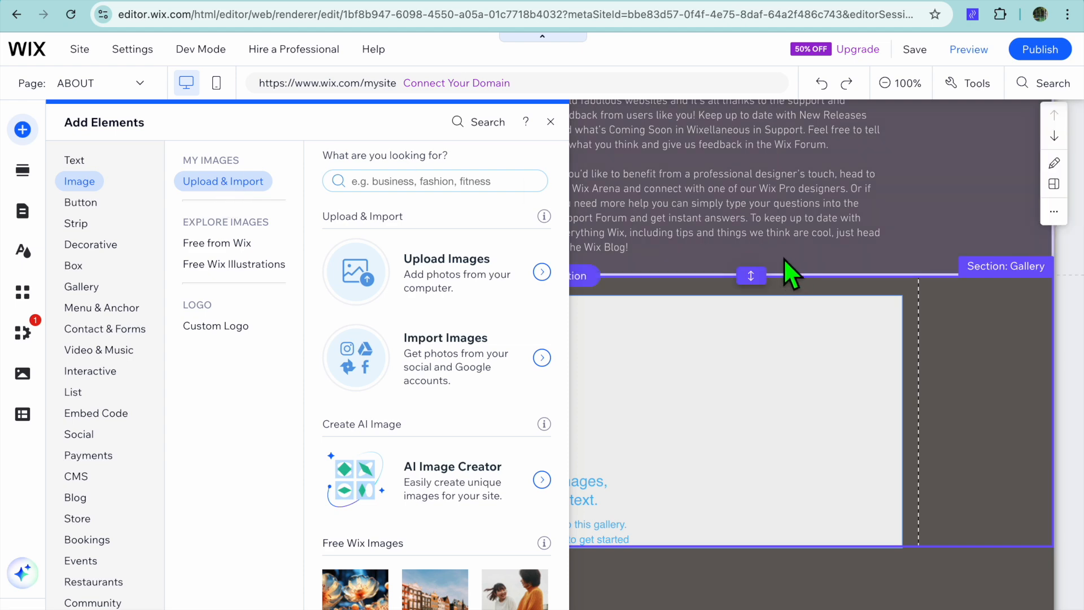
pyautogui.click(550, 123)
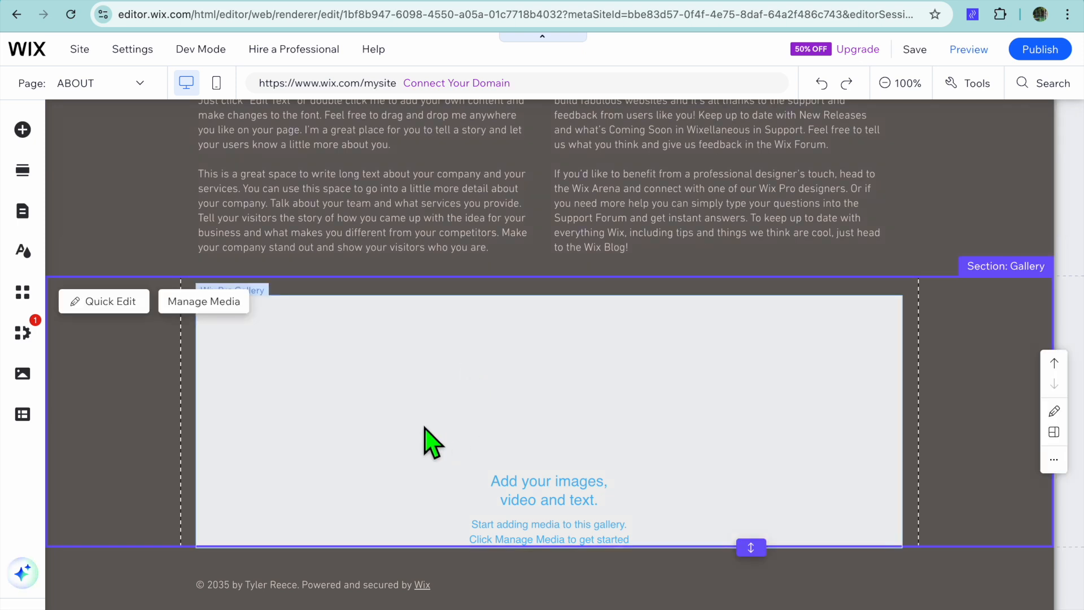
# Review the actions available for the empty Wix Pro Gallery on the ABOUT page, and dismiss them without choosing one.
pyautogui.click(432, 402)
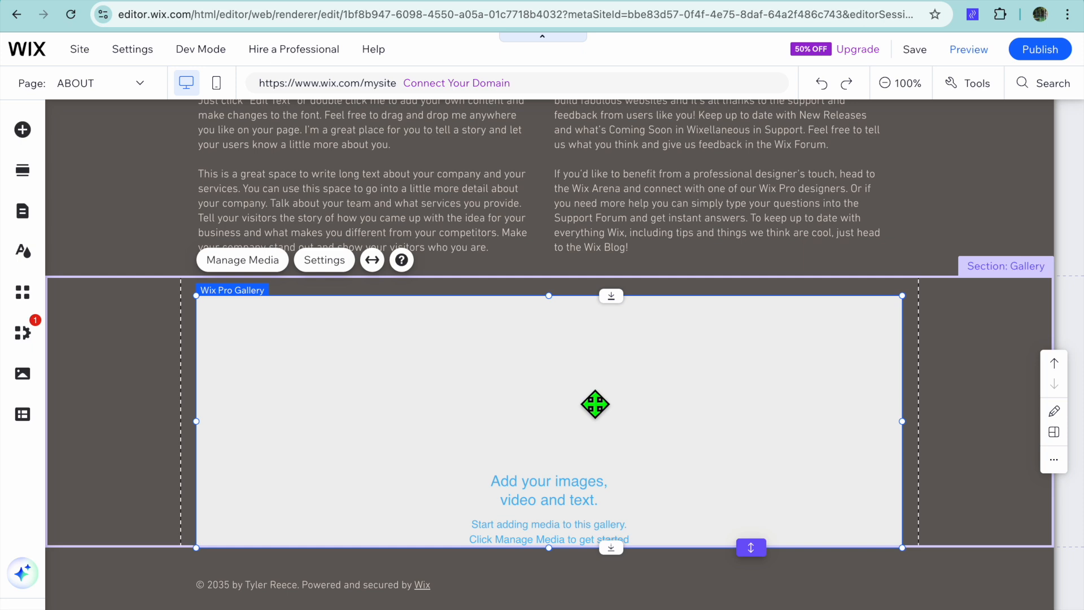
pyautogui.rightClick(583, 394)
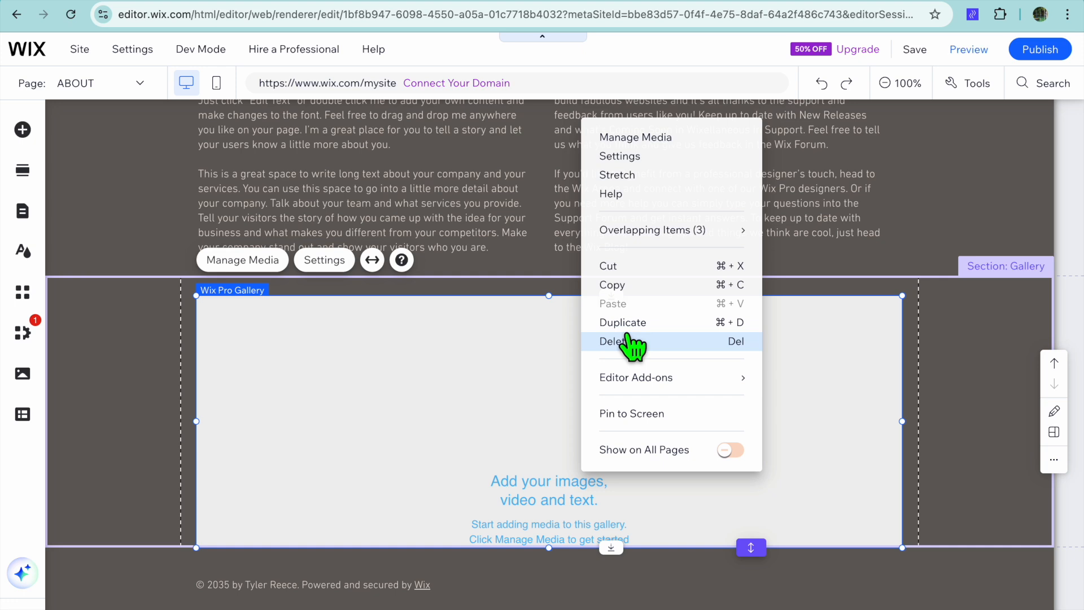
pyautogui.click(127, 401)
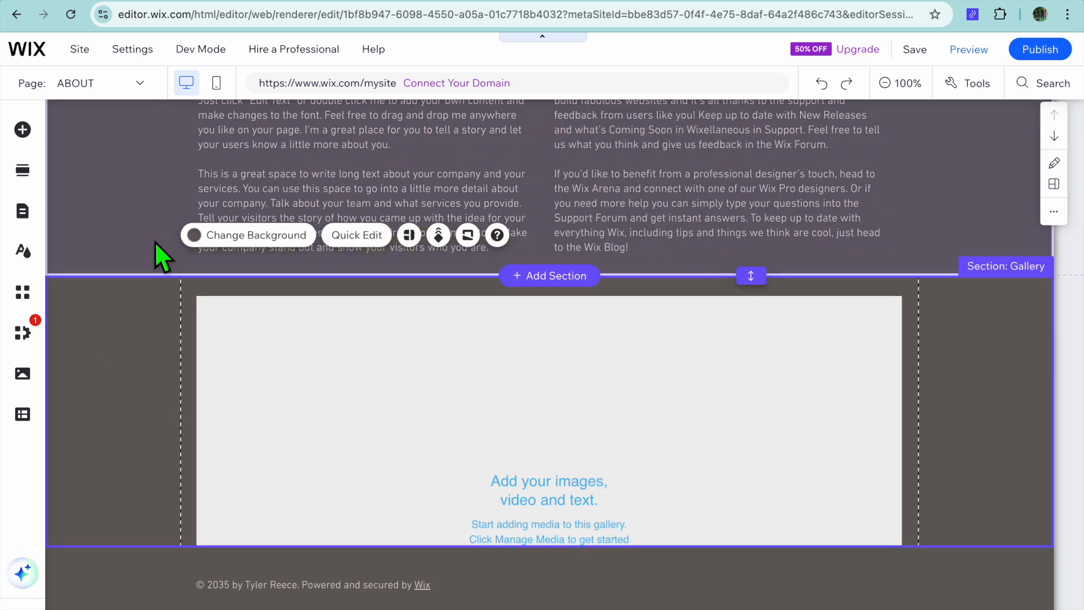
# Open the MY SONGS page and look through its text and the Wix Music album player with its track list.
pyautogui.click(130, 88)
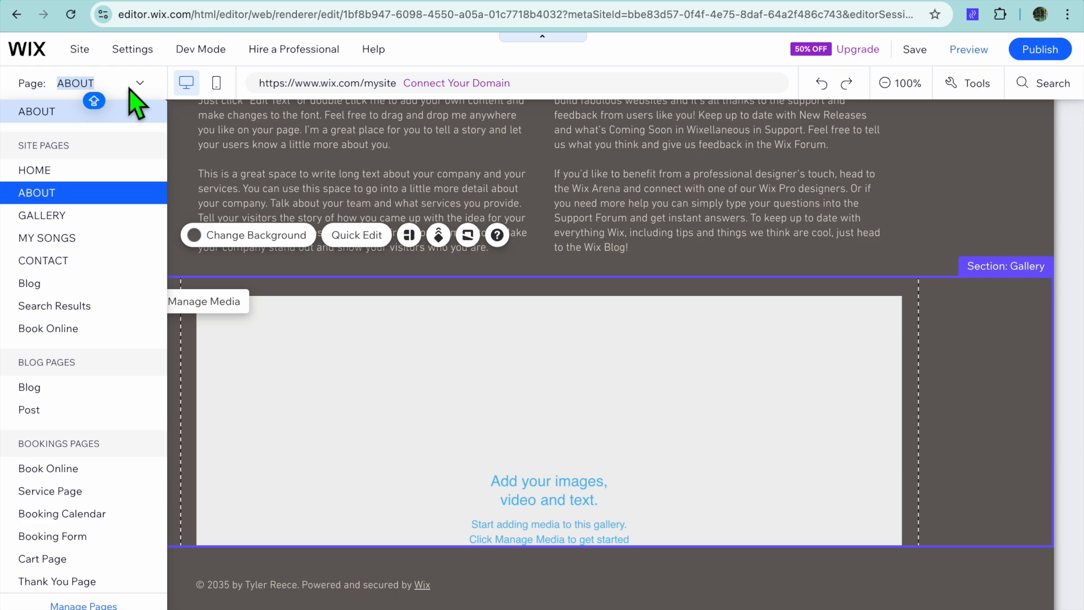
pyautogui.click(73, 243)
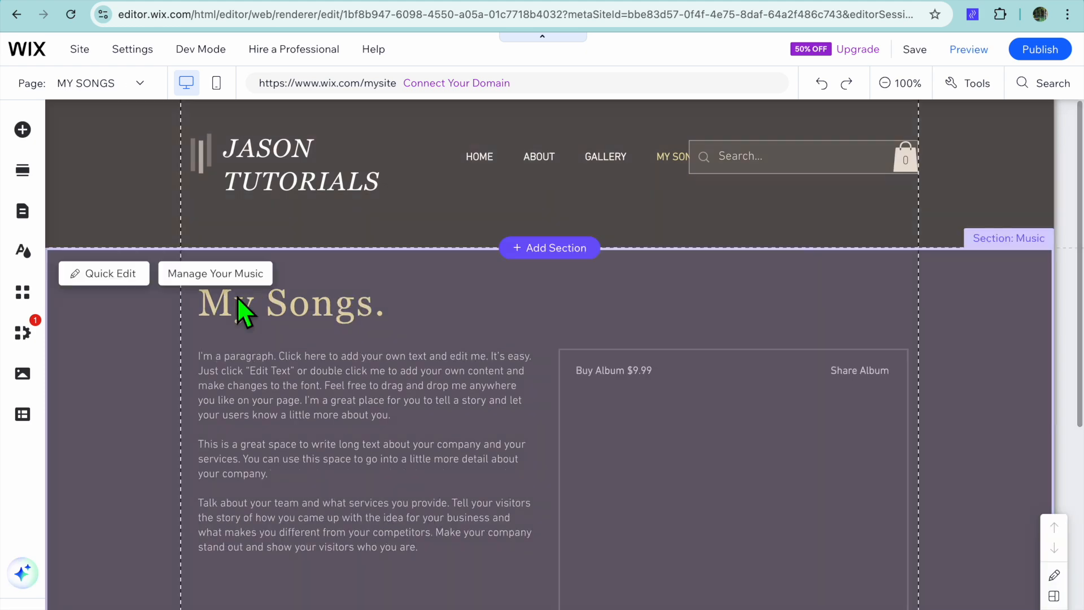
pyautogui.scroll(-6, 237, 296)
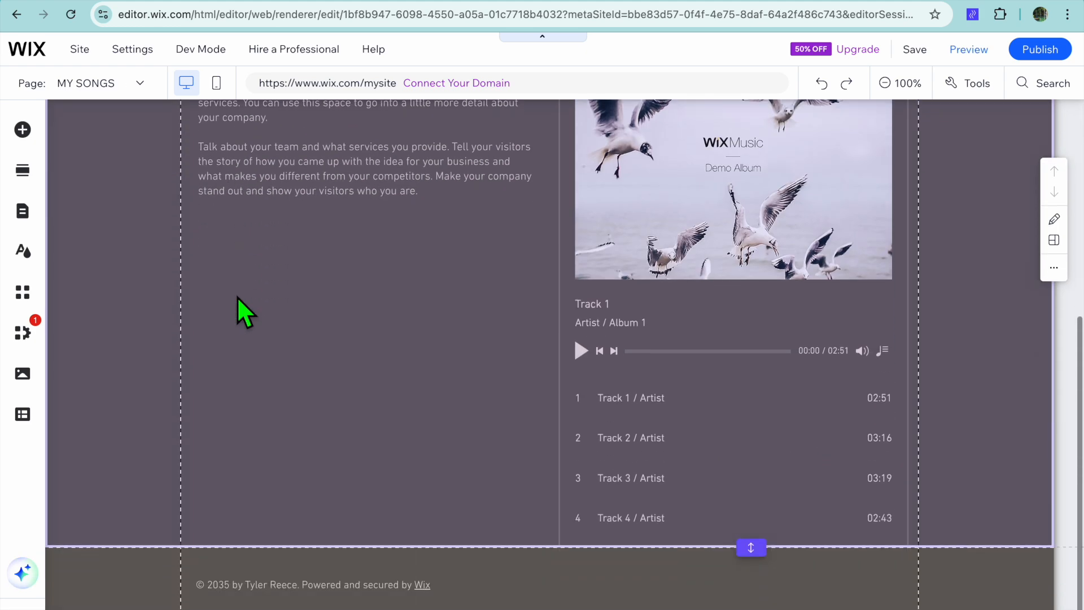
pyautogui.scroll(6, 355, 269)
pyautogui.scroll(-5, 354, 269)
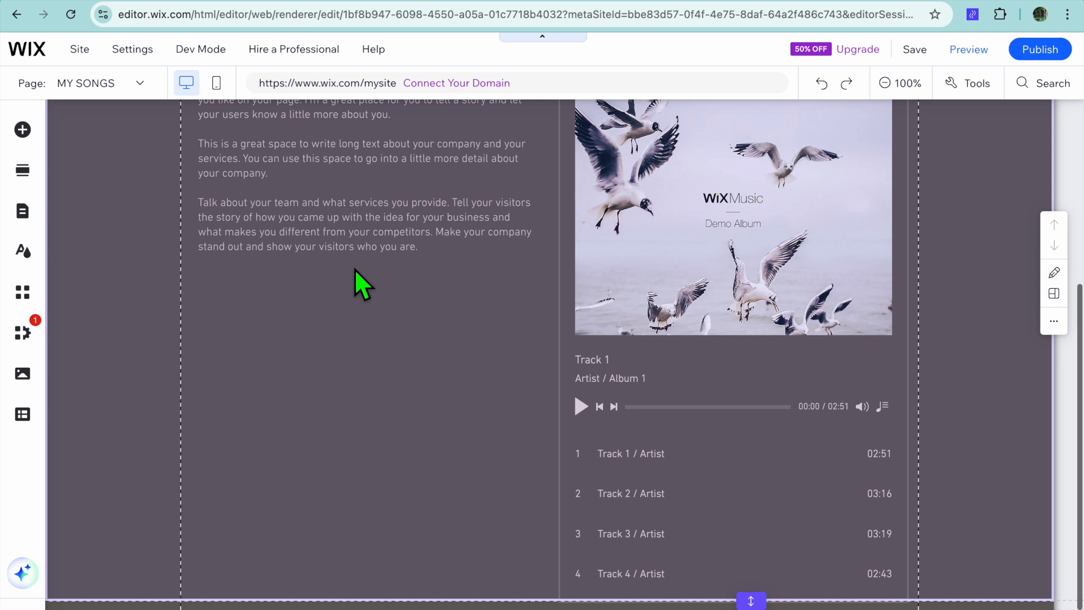
pyautogui.scroll(-1, 355, 269)
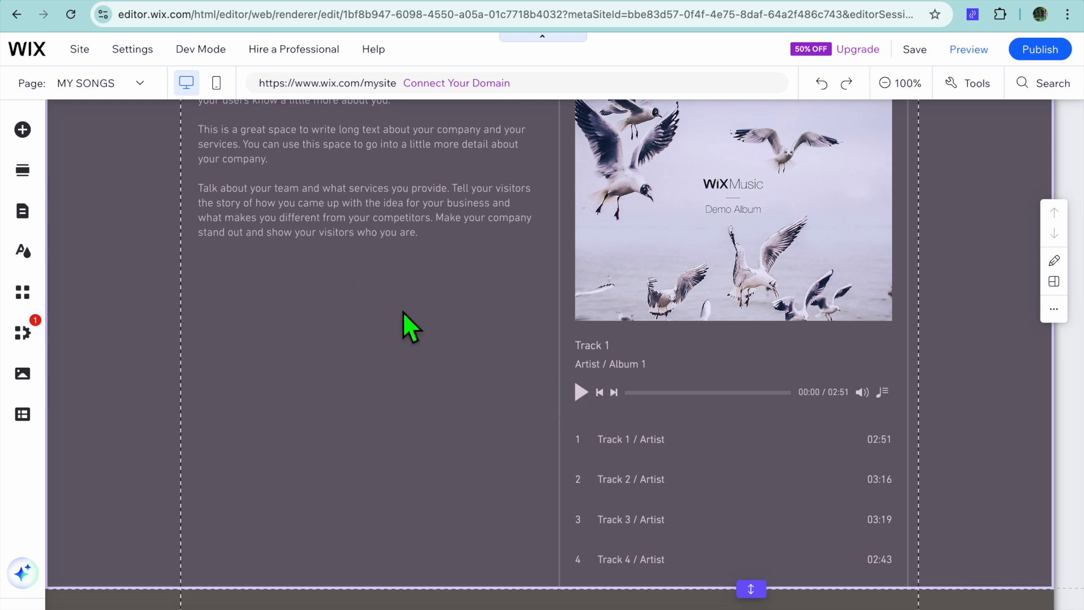
pyautogui.scroll(3, 402, 310)
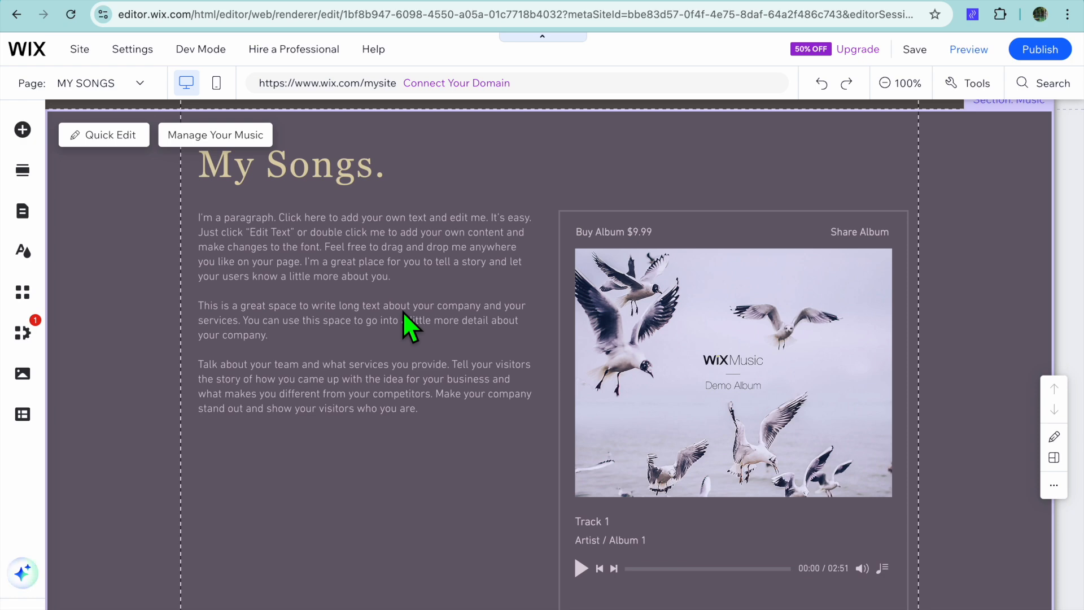
pyautogui.scroll(3, 402, 311)
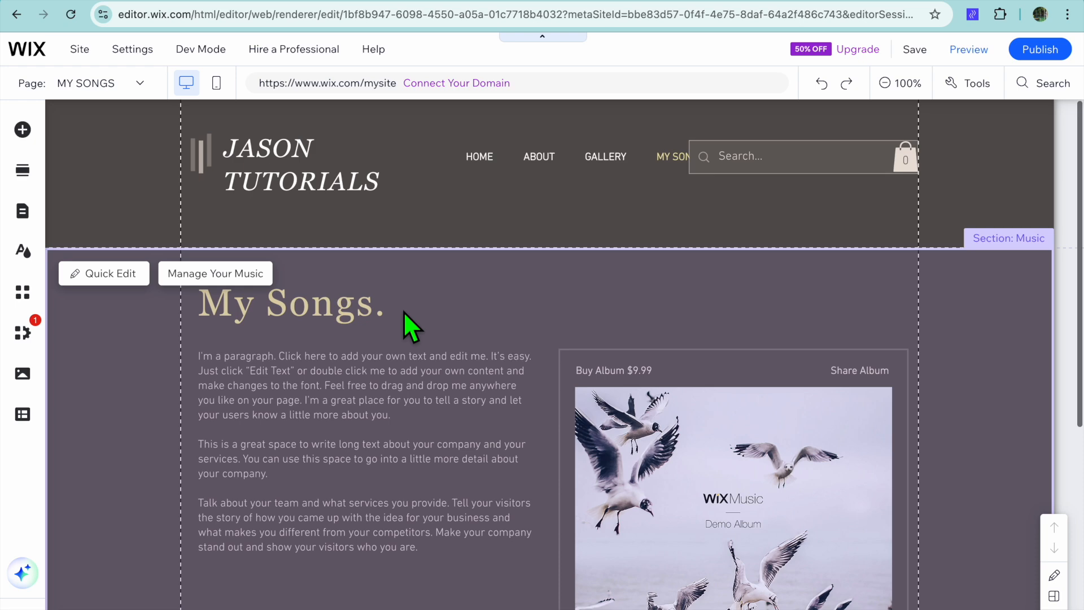
# Preview the MY SONGS page and test the album player by playing and pausing Track 1.
pyautogui.click(961, 61)
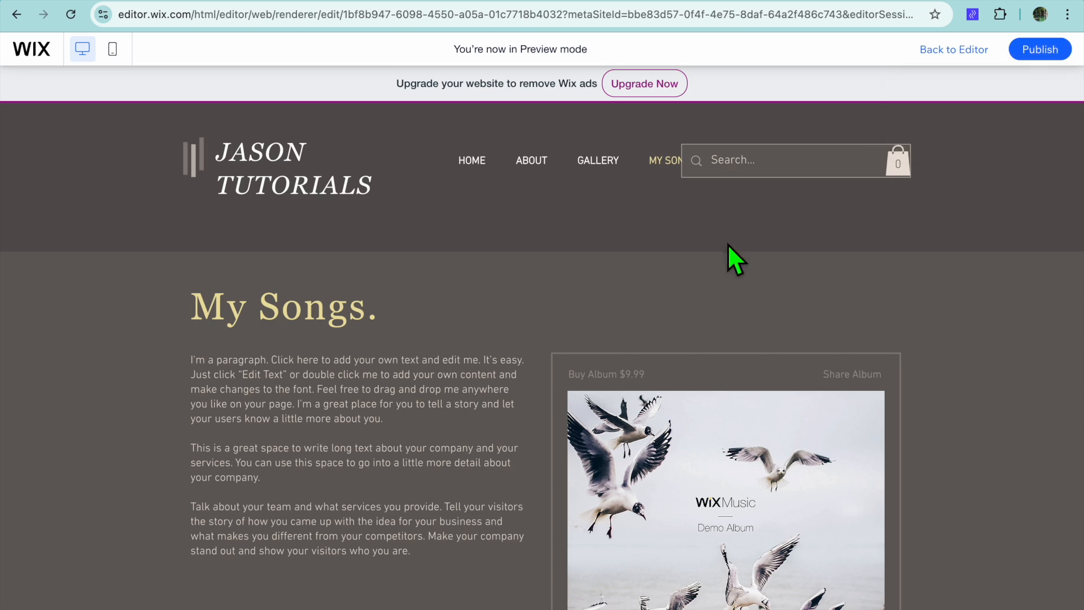
pyautogui.scroll(-5, 729, 260)
pyautogui.scroll(5, 729, 259)
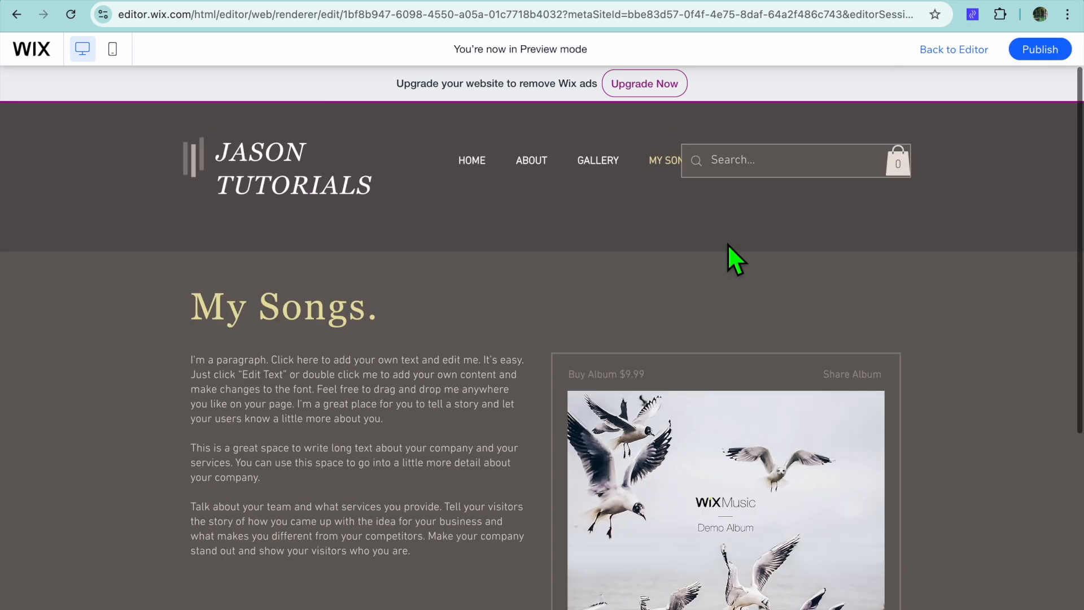
pyautogui.scroll(-4, 730, 257)
pyautogui.scroll(-1, 729, 256)
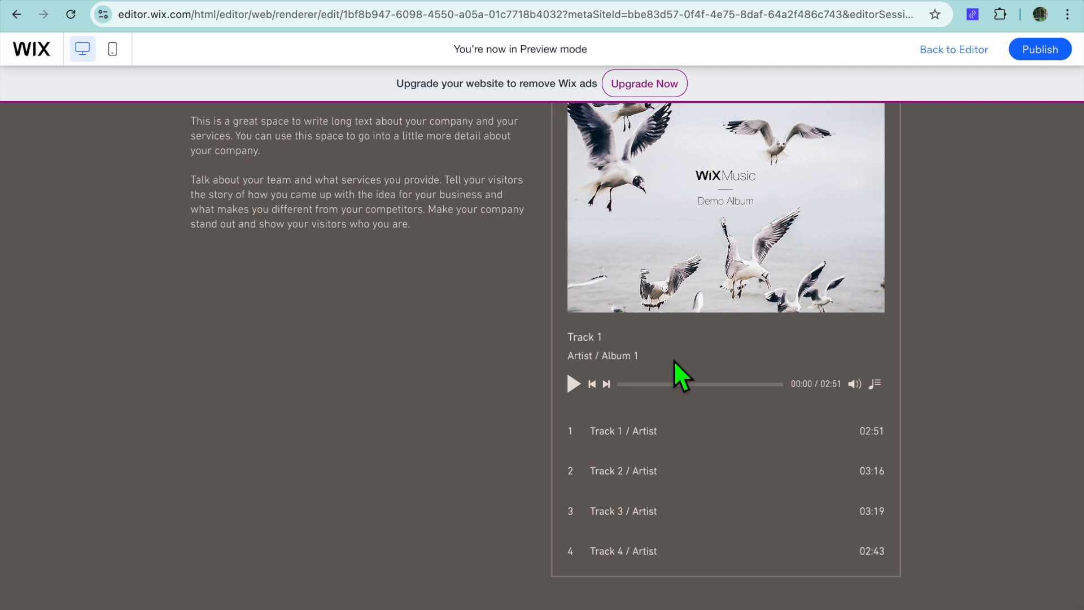
pyautogui.click(571, 384)
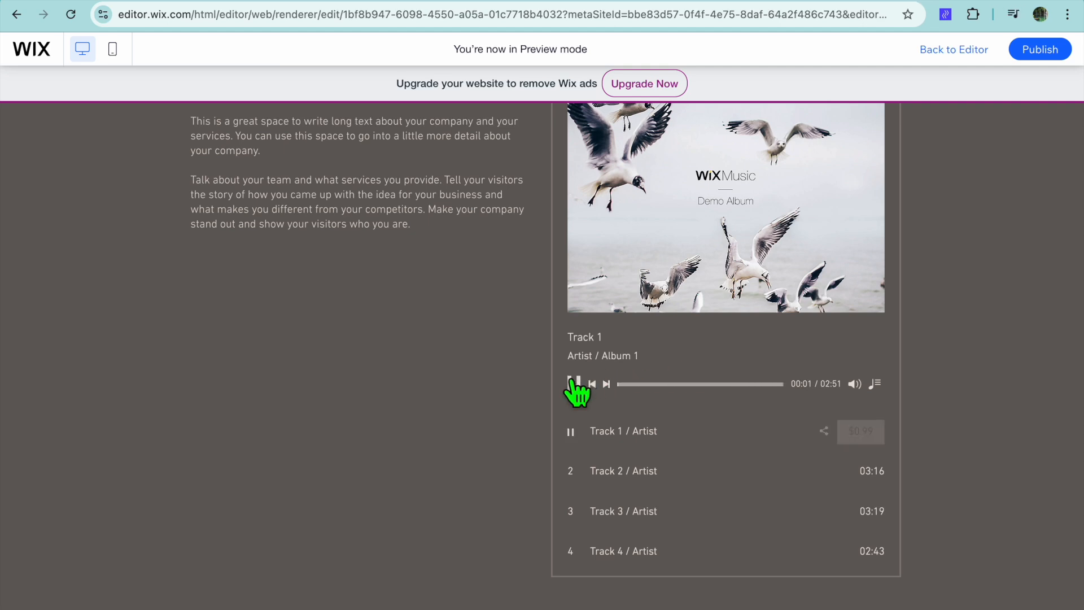
pyautogui.click(572, 384)
pyautogui.scroll(6, 660, 511)
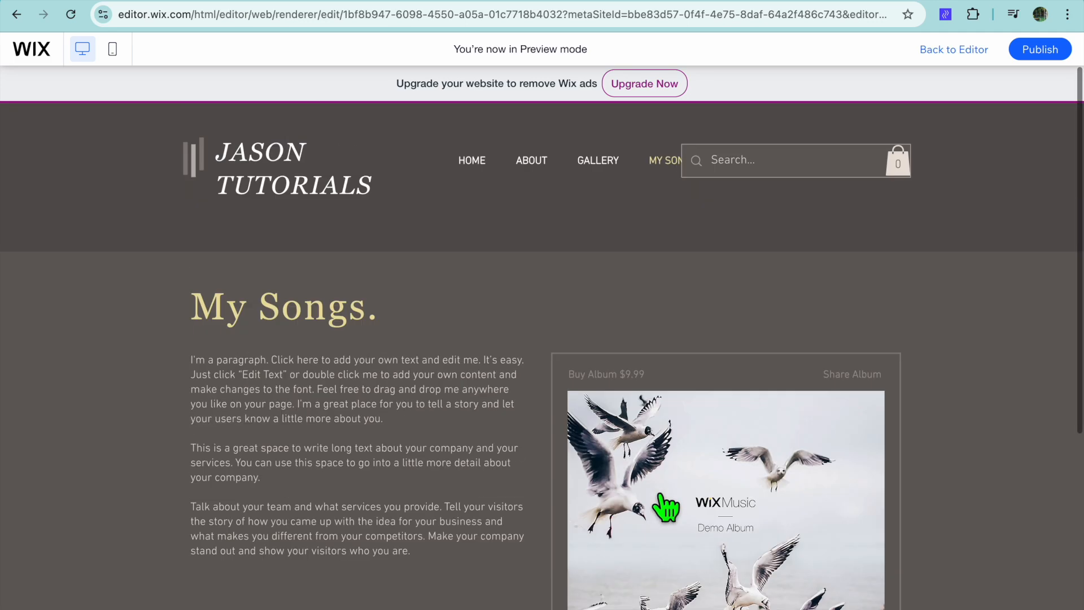
pyautogui.scroll(-4, 665, 507)
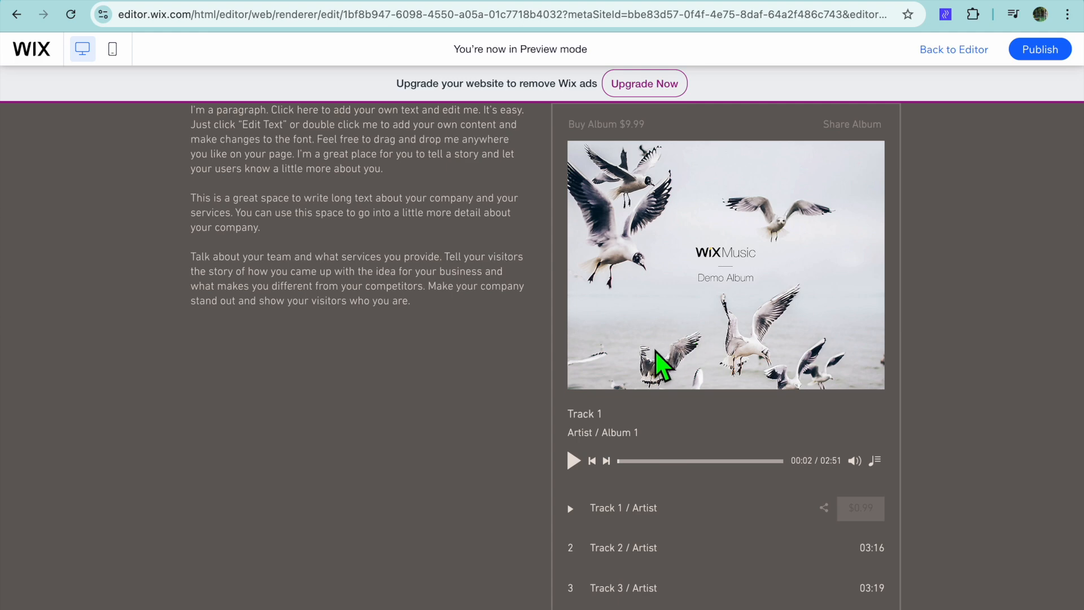
pyautogui.scroll(4, 656, 351)
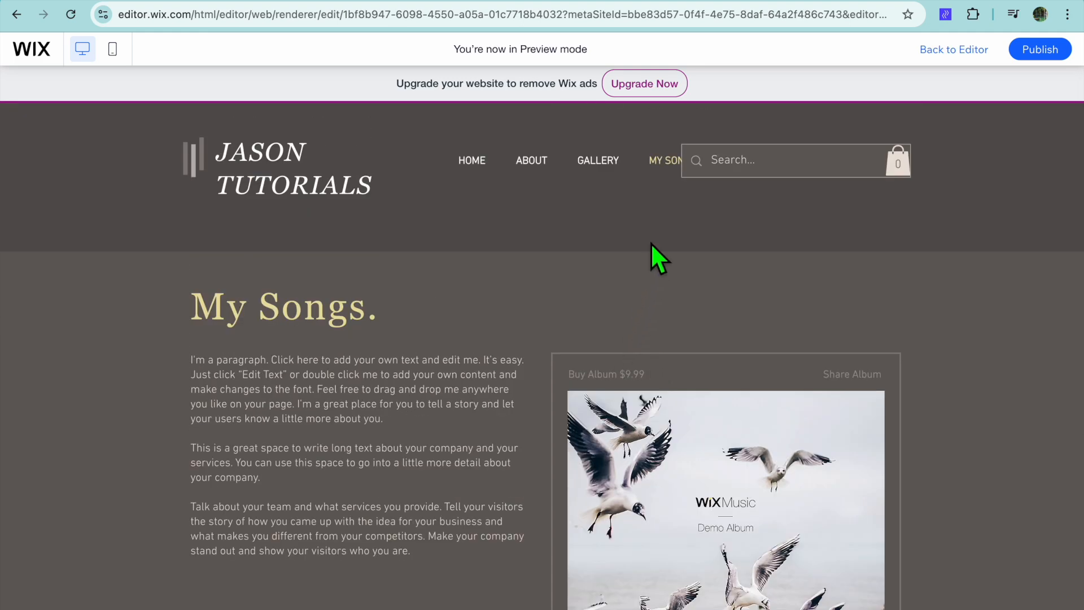
# Go to the HOME page in the preview and test the "Listen to my new album" button.
pyautogui.click(478, 163)
pyautogui.scroll(-4, 547, 389)
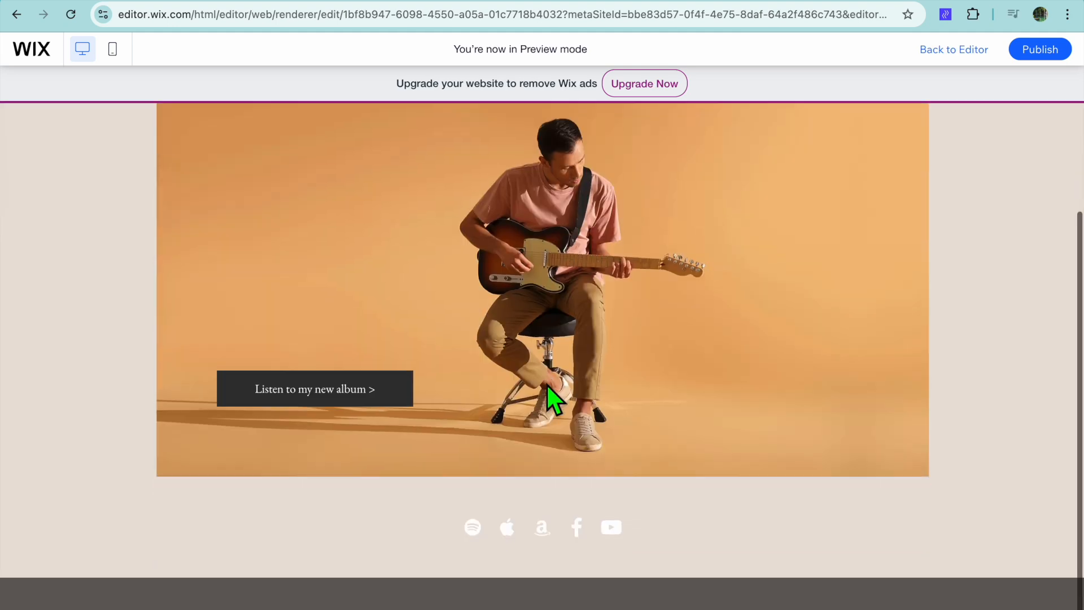
pyautogui.click(303, 398)
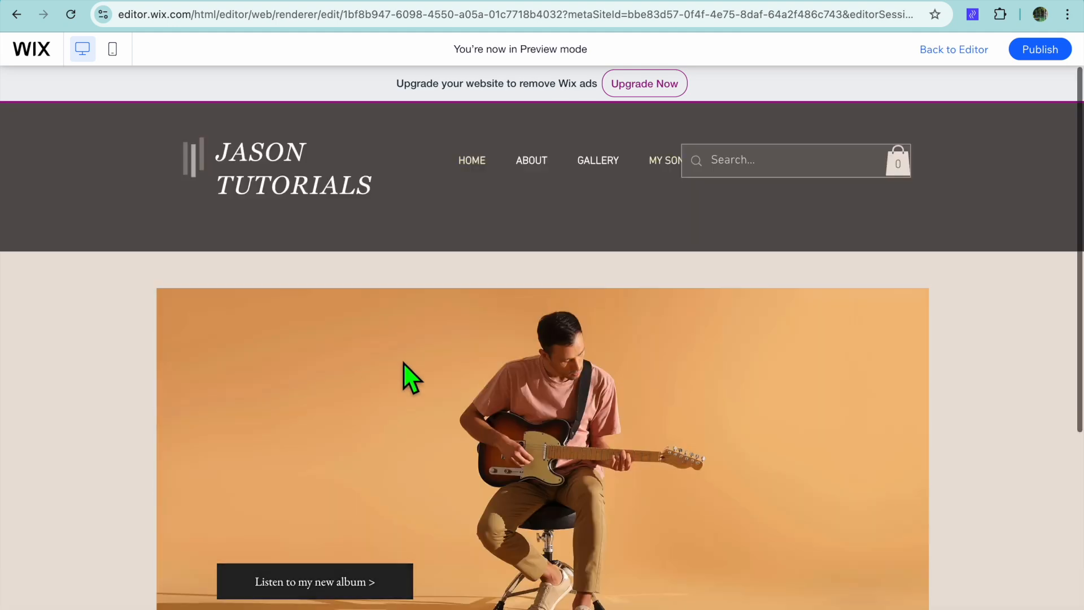